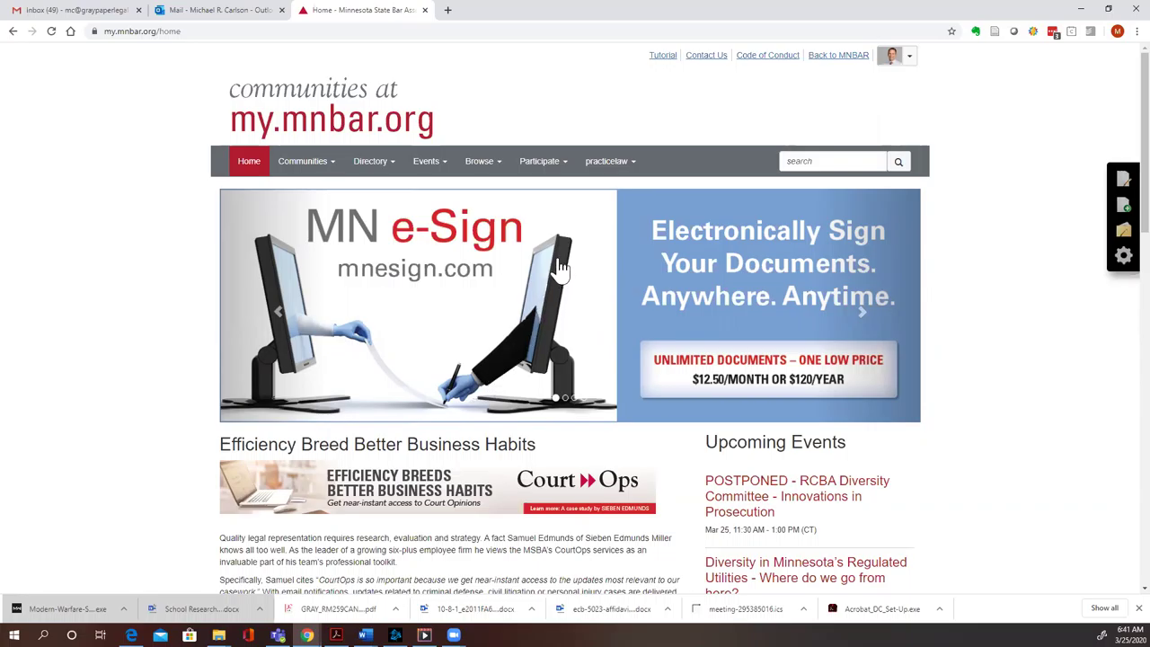
Search the communities site for the statute number 541.07
{"action": "left_click", "coordinate": [796, 161]}
{"action": "type", "text": "5407"}
{"action": "key", "text": "Return"}
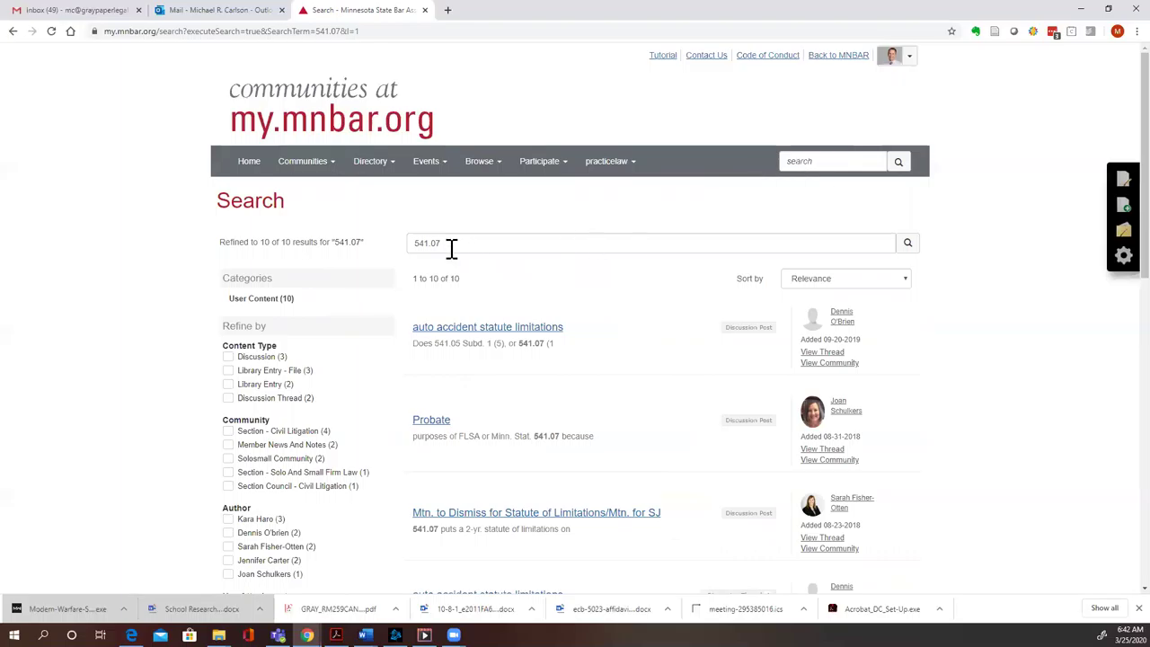
{"action": "left_click_drag", "start_coordinate": [442, 243], "coordinate": [411, 245]}
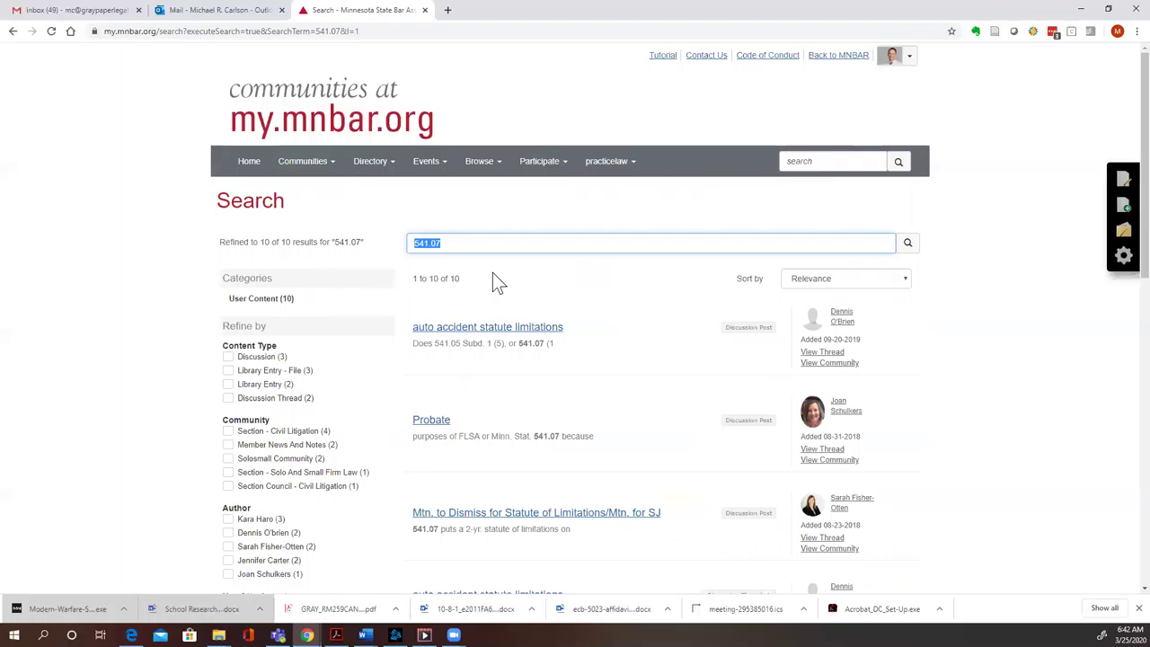
{"action": "left_click", "coordinate": [443, 242]}
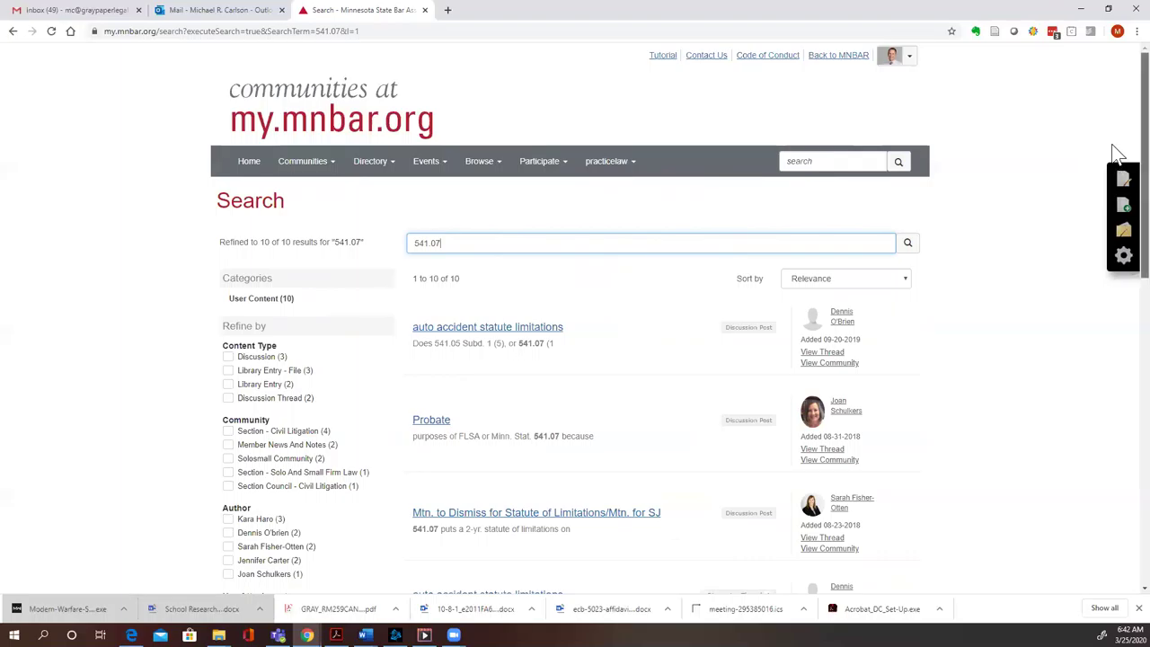
Review the full list of 541.07 search results, including the discussion posts and the Time's Up manual library entries
{"action": "scroll", "coordinate": [1115, 154], "scroll_direction": "down", "scroll_amount": 1}
{"action": "scroll", "coordinate": [1114, 155], "scroll_direction": "down", "scroll_amount": 2}
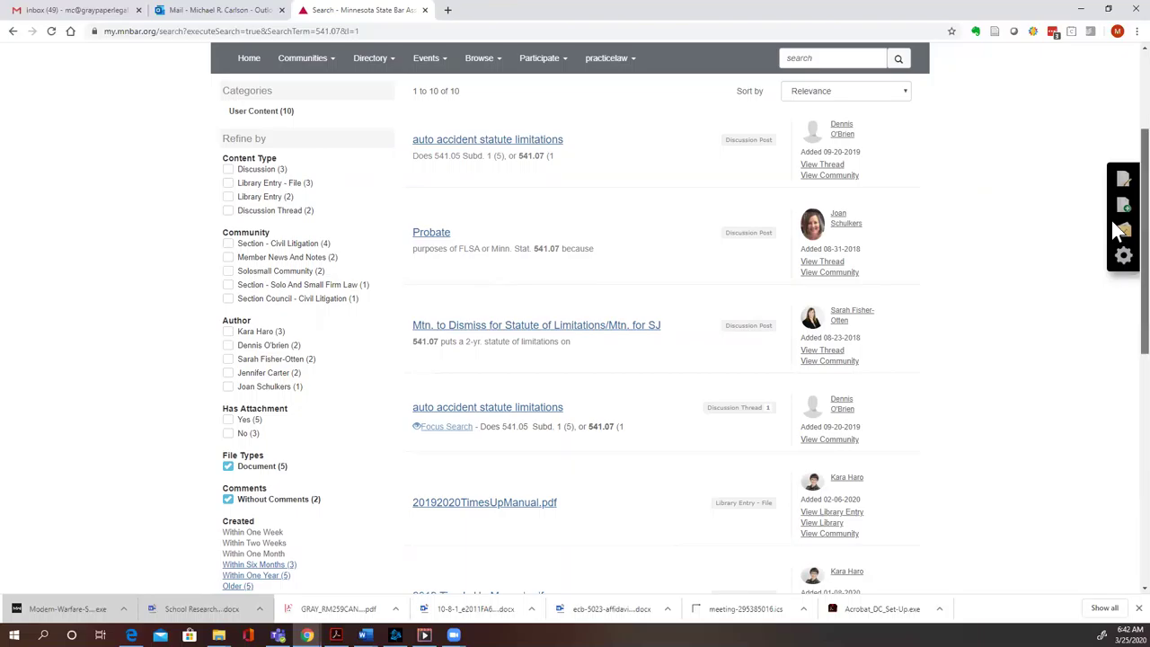
{"action": "scroll", "coordinate": [1119, 256], "scroll_direction": "down", "scroll_amount": 2}
{"action": "scroll", "coordinate": [1117, 296], "scroll_direction": "down", "scroll_amount": 3}
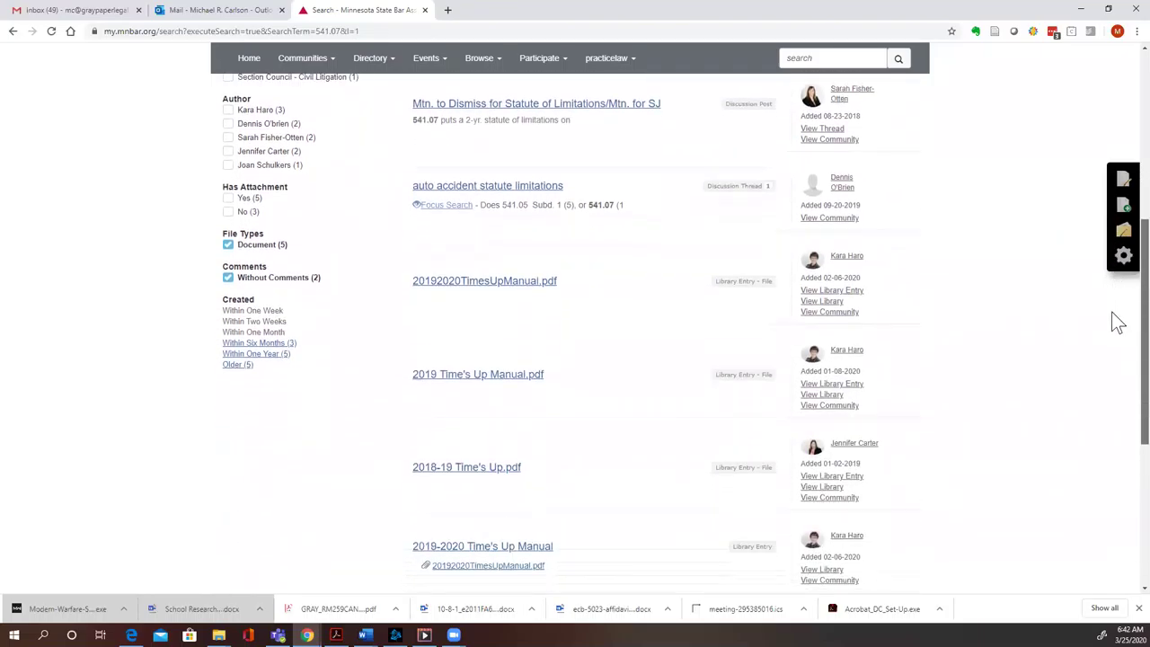
{"action": "scroll", "coordinate": [1118, 347], "scroll_direction": "down", "scroll_amount": 3}
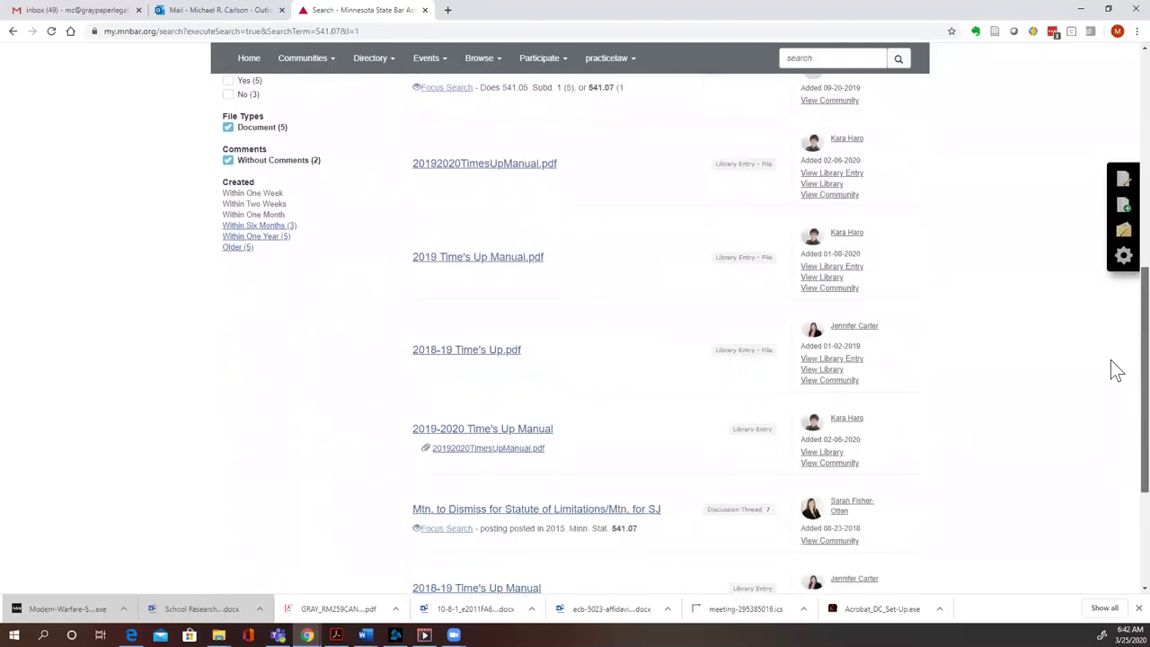
{"action": "scroll", "coordinate": [1104, 414], "scroll_direction": "down", "scroll_amount": 2}
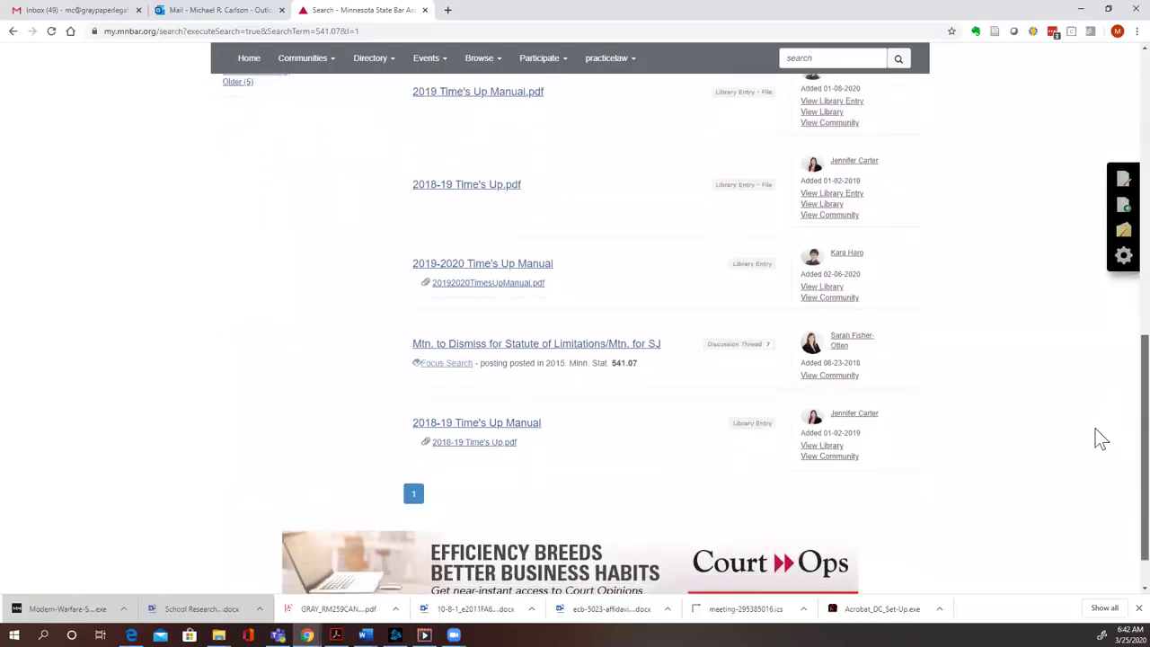
{"action": "scroll", "coordinate": [1104, 404], "scroll_direction": "up", "scroll_amount": 2}
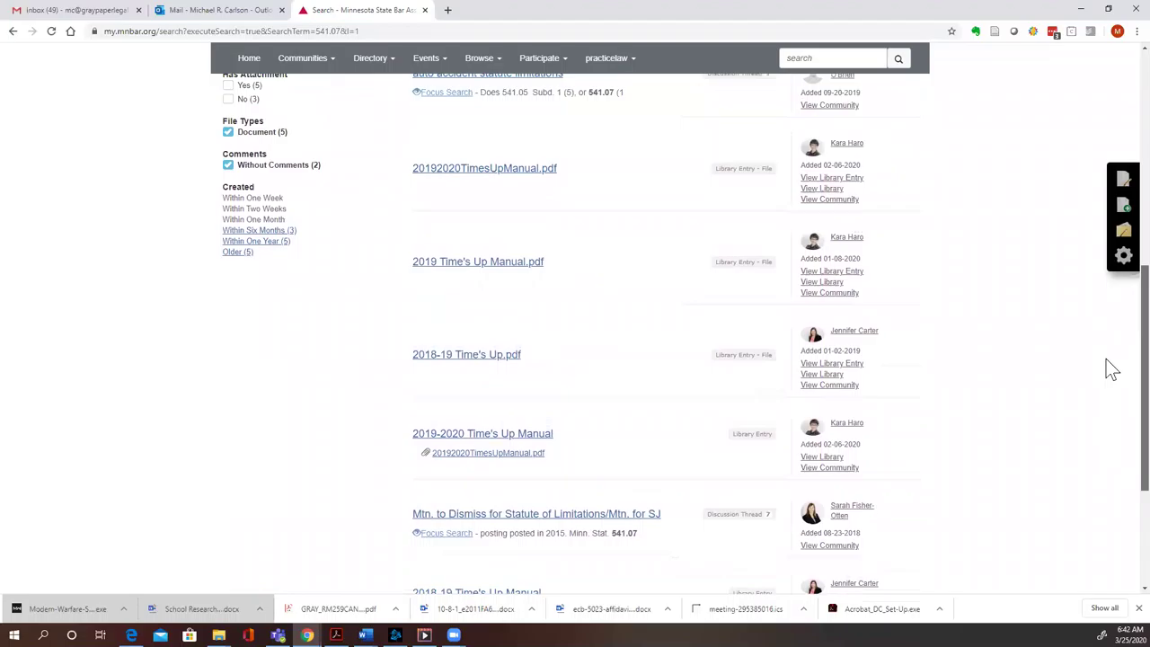
{"action": "scroll", "coordinate": [1115, 362], "scroll_direction": "up", "scroll_amount": 1}
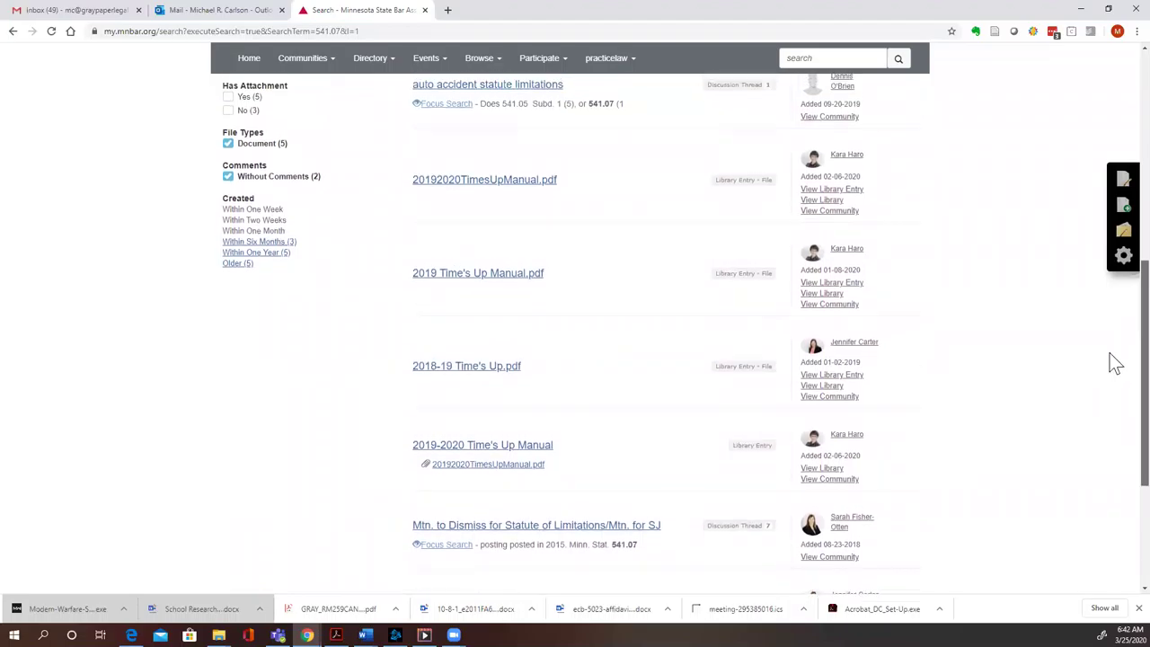
{"action": "scroll", "coordinate": [1115, 362], "scroll_direction": "up", "scroll_amount": 1}
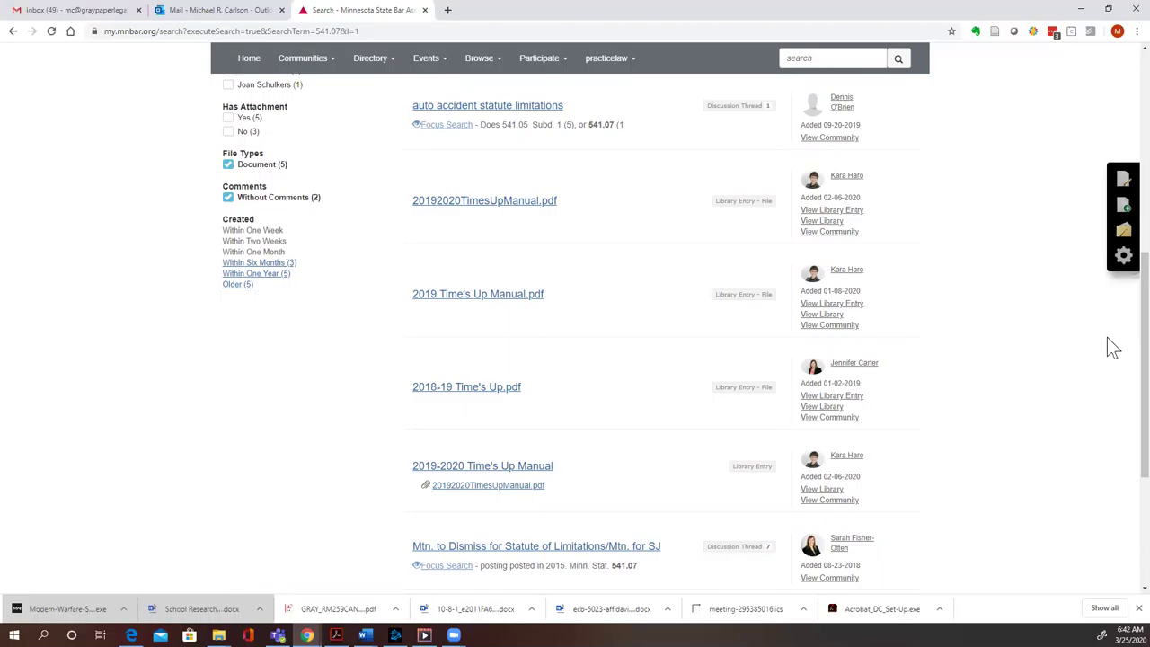
View the library that holds 2019 Time's Up Manual.pdf, and return to the search results
{"action": "left_click", "coordinate": [822, 315]}
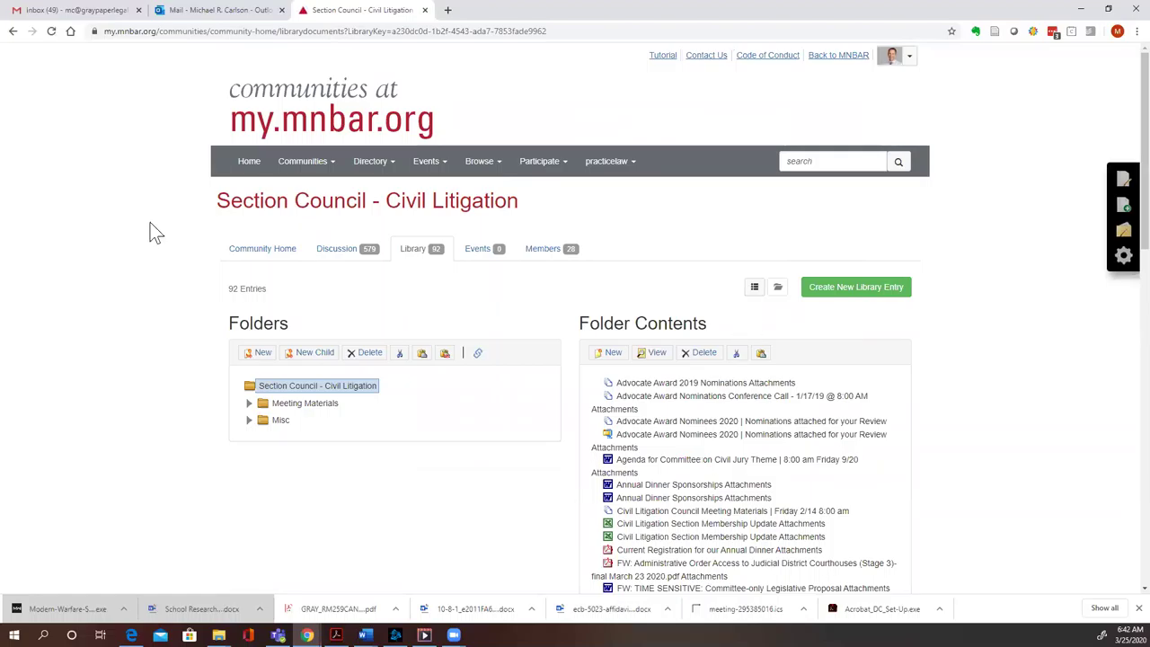
{"action": "left_click", "coordinate": [13, 33]}
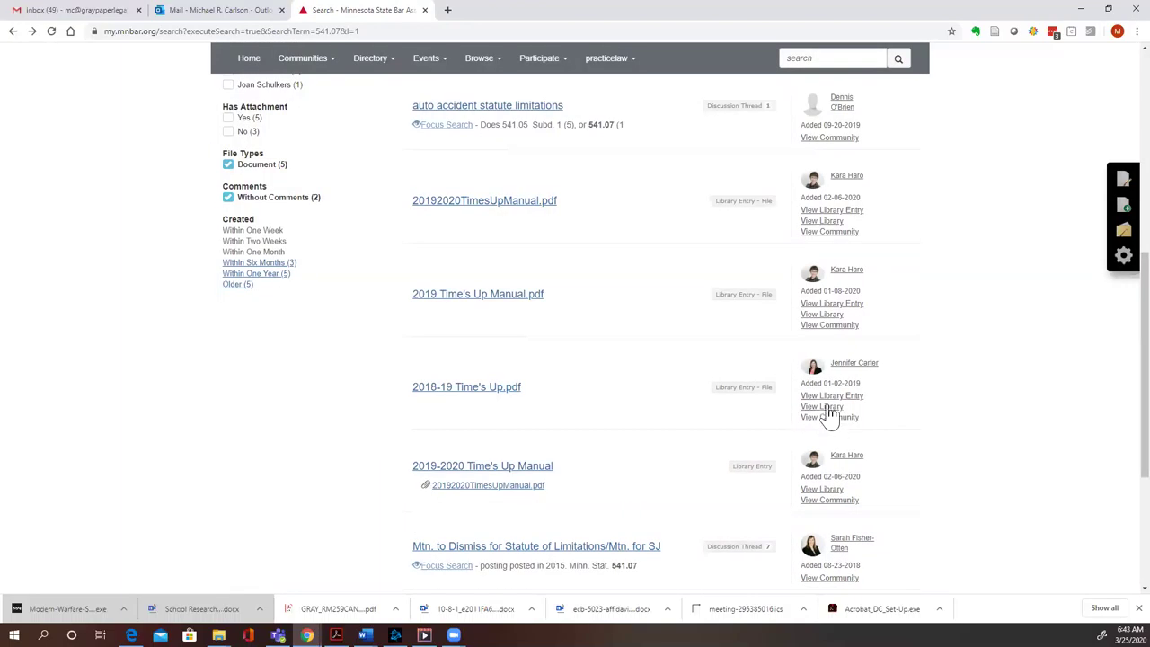
Open the library entry for 2018-19 Time's Up.pdf and view its attachment, tags and comments sections
{"action": "left_click", "coordinate": [825, 397]}
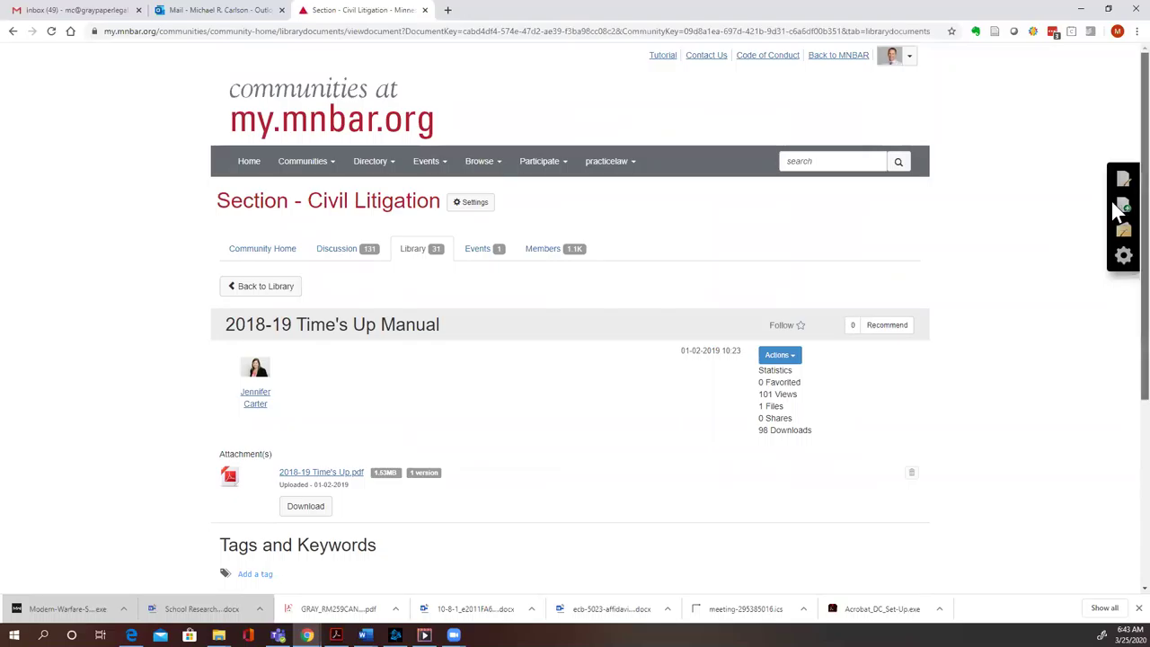
{"action": "scroll", "coordinate": [1114, 220], "scroll_direction": "down", "scroll_amount": 2}
{"action": "scroll", "coordinate": [1115, 280], "scroll_direction": "down", "scroll_amount": 4}
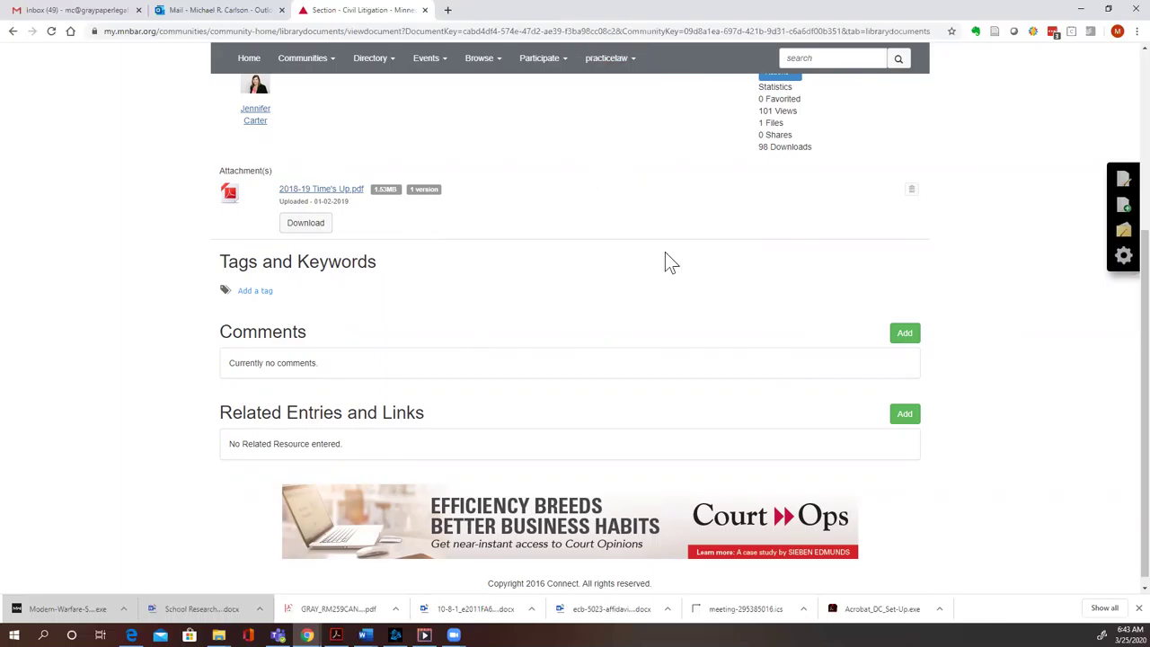
Open a blank comment for the 2018-19 Time's Up Manual entry, and cancel it
{"action": "left_click", "coordinate": [901, 338]}
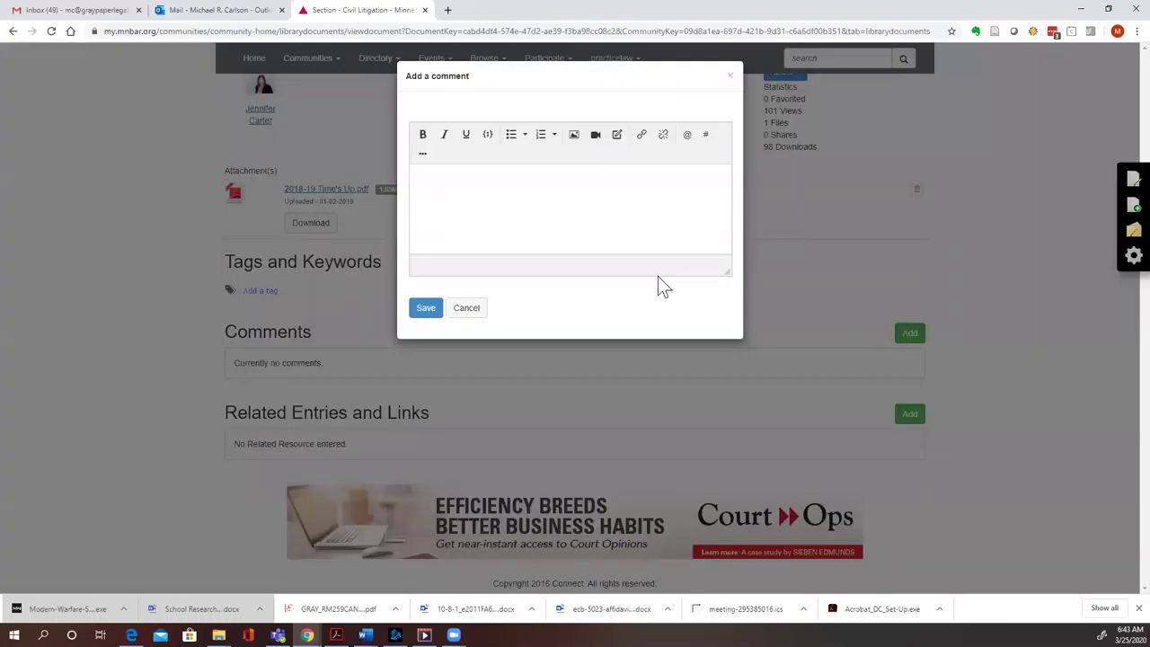
{"action": "left_click", "coordinate": [474, 307]}
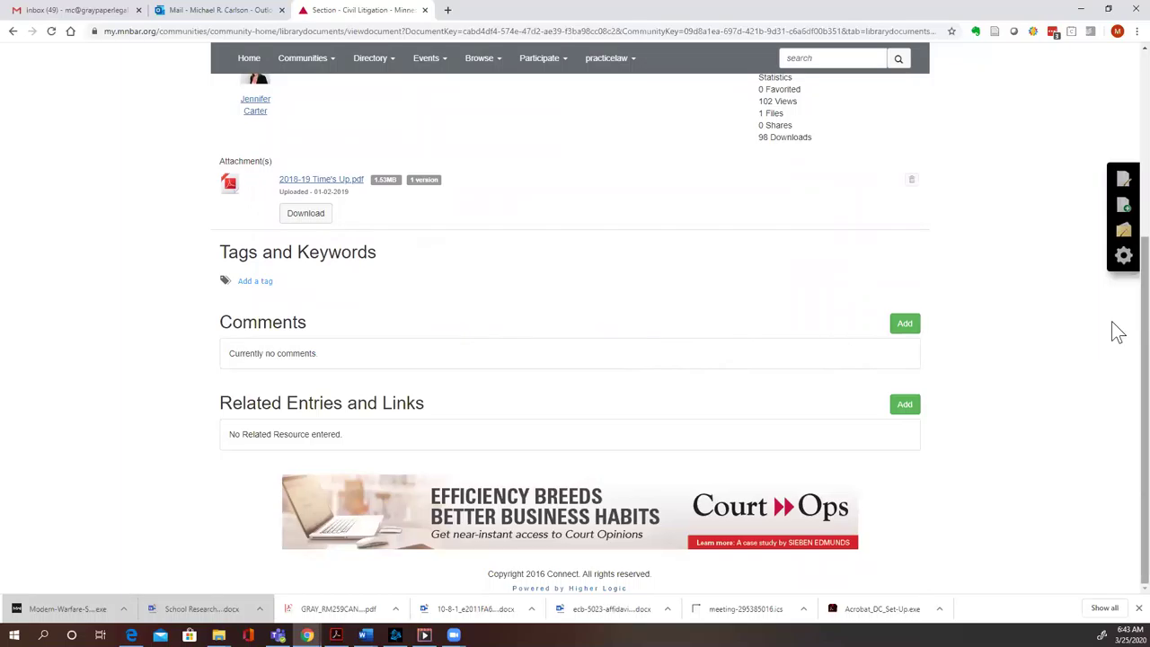
Examine the manual entry's statistics, attachment, tags, comments and related links
{"action": "scroll", "coordinate": [1114, 331], "scroll_direction": "up", "scroll_amount": 2}
{"action": "scroll", "coordinate": [1114, 279], "scroll_direction": "up", "scroll_amount": 4}
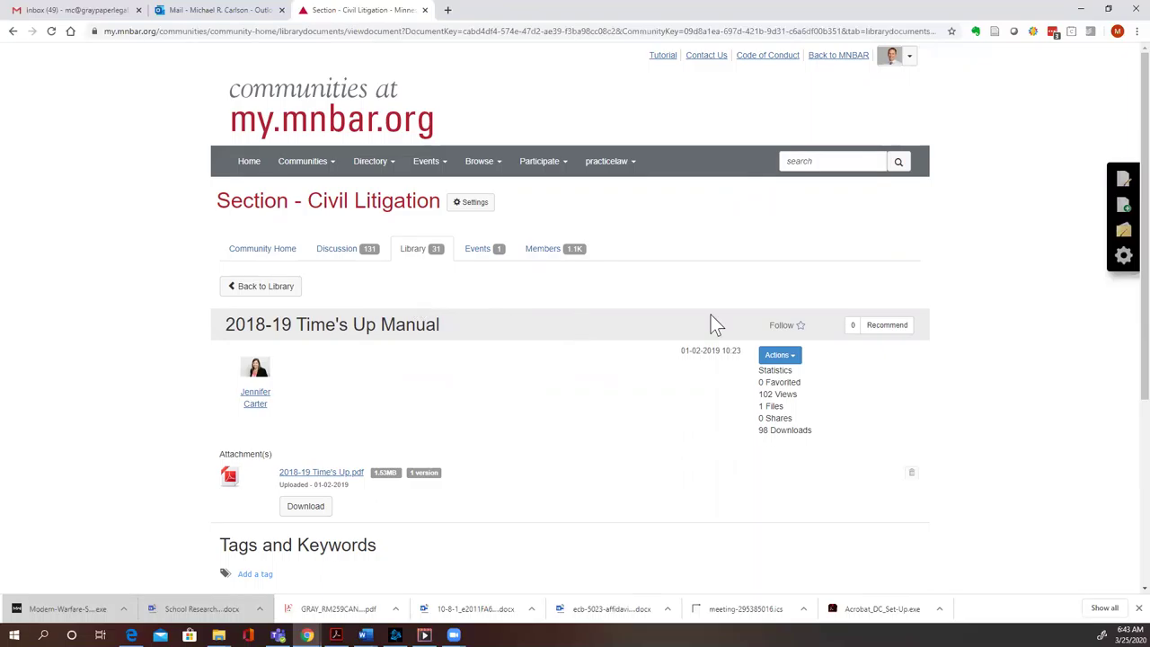
{"action": "scroll", "coordinate": [1114, 256], "scroll_direction": "down", "scroll_amount": 2}
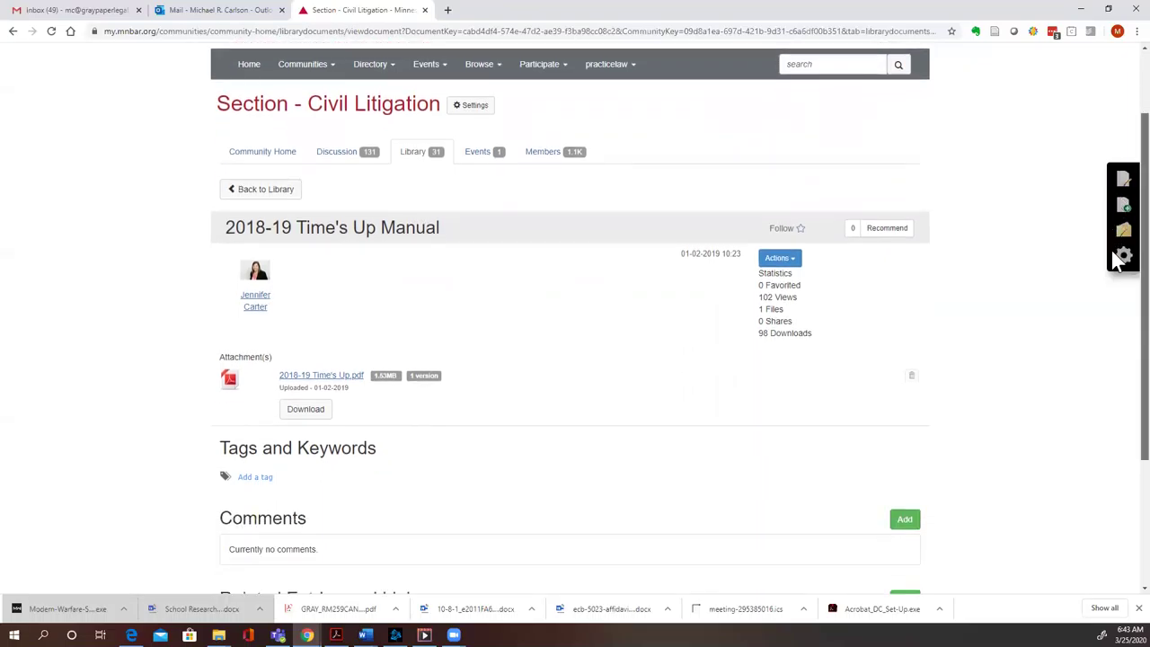
{"action": "scroll", "coordinate": [1114, 269], "scroll_direction": "down", "scroll_amount": 2}
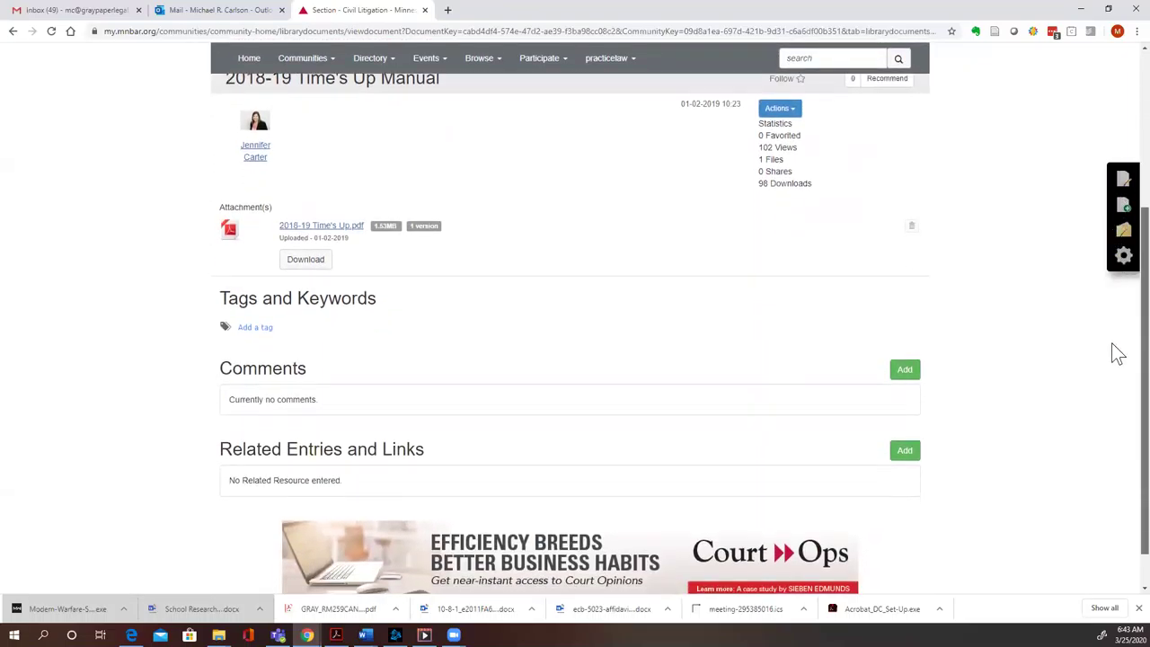
{"action": "scroll", "coordinate": [1117, 360], "scroll_direction": "down", "scroll_amount": 1}
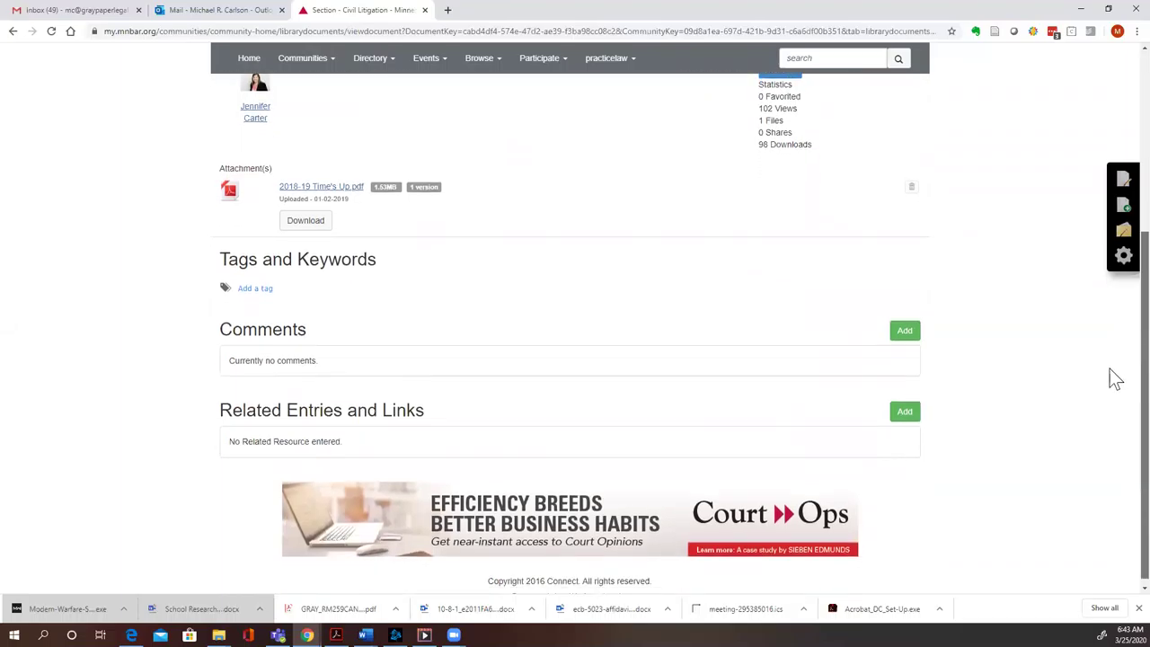
{"action": "scroll", "coordinate": [1115, 378], "scroll_direction": "up", "scroll_amount": 5}
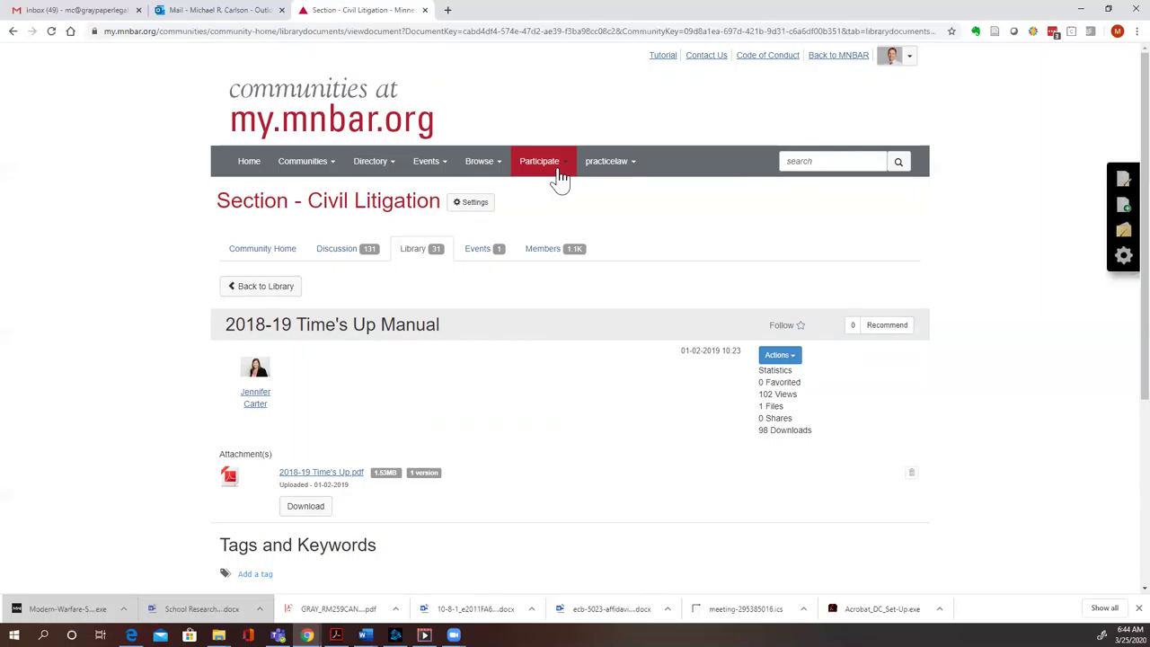
Start a new message post addressed to Compliance Community and cross-posted to Law Students
{"action": "left_click", "coordinate": [559, 177]}
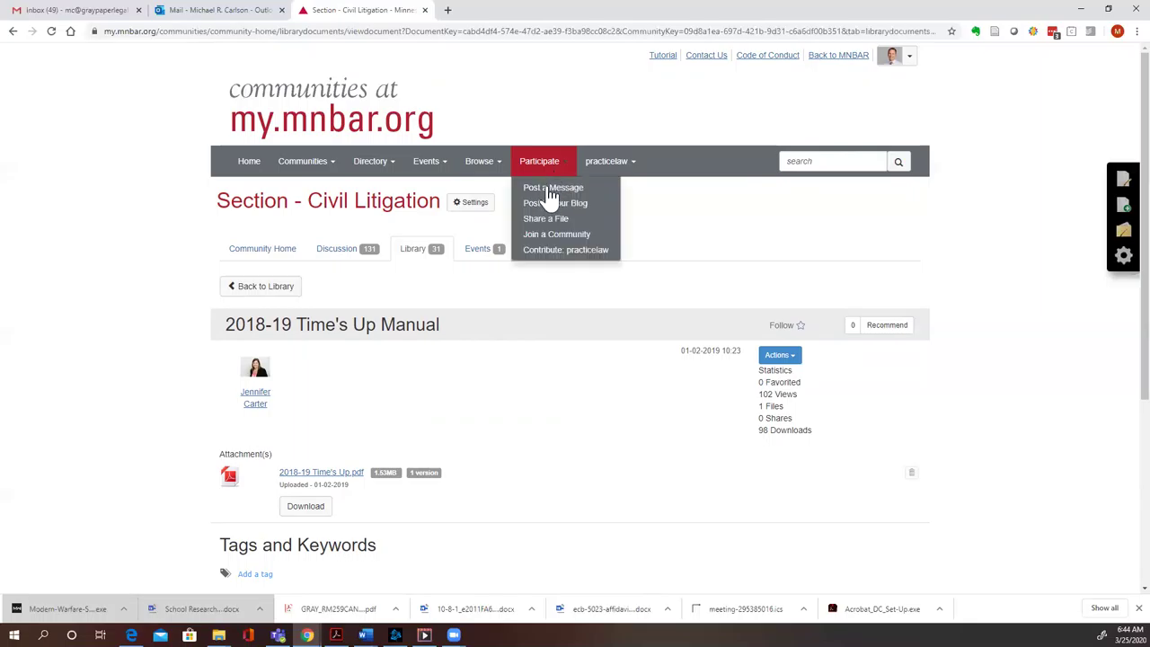
{"action": "left_click", "coordinate": [550, 191]}
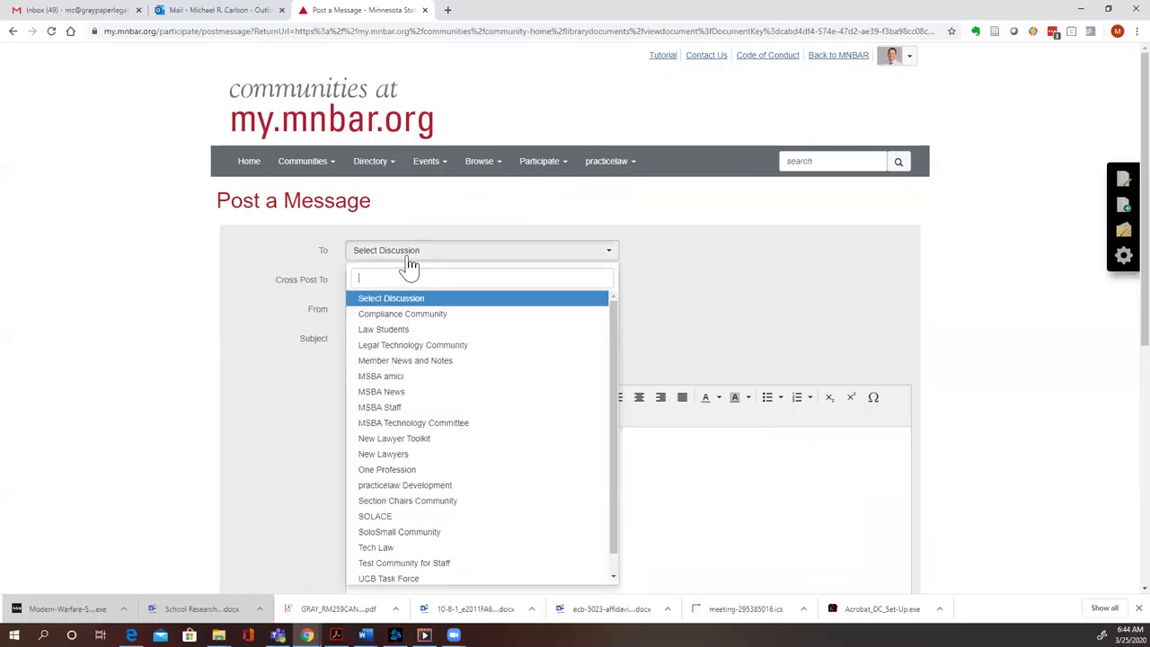
{"action": "left_click", "coordinate": [386, 314]}
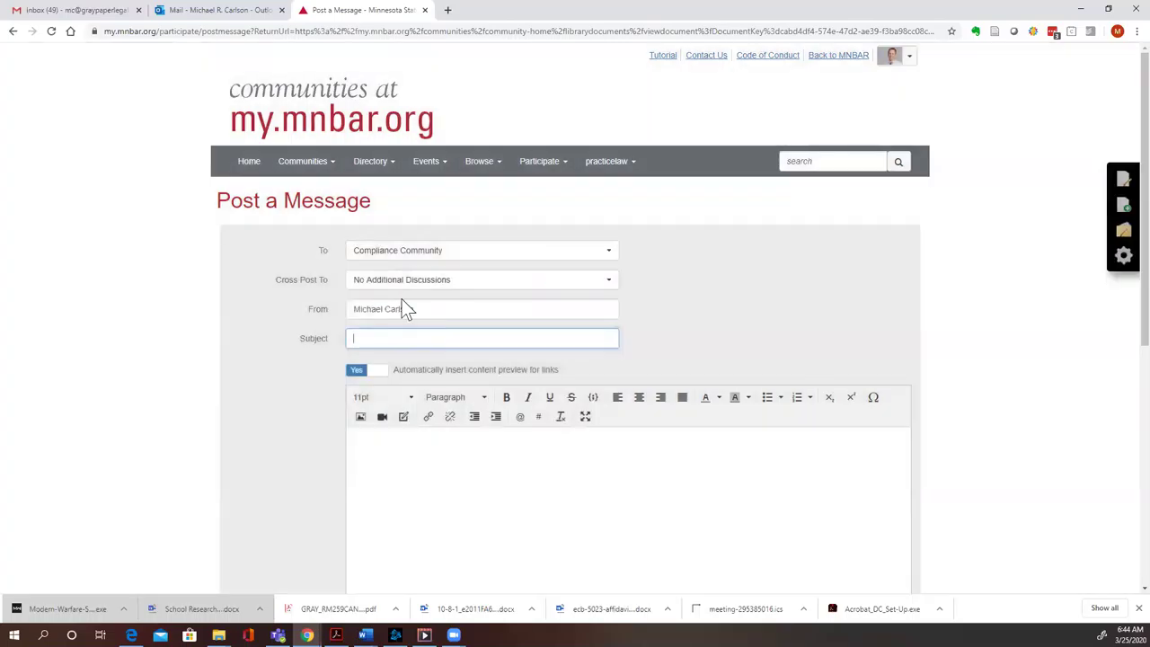
{"action": "left_click", "coordinate": [405, 285]}
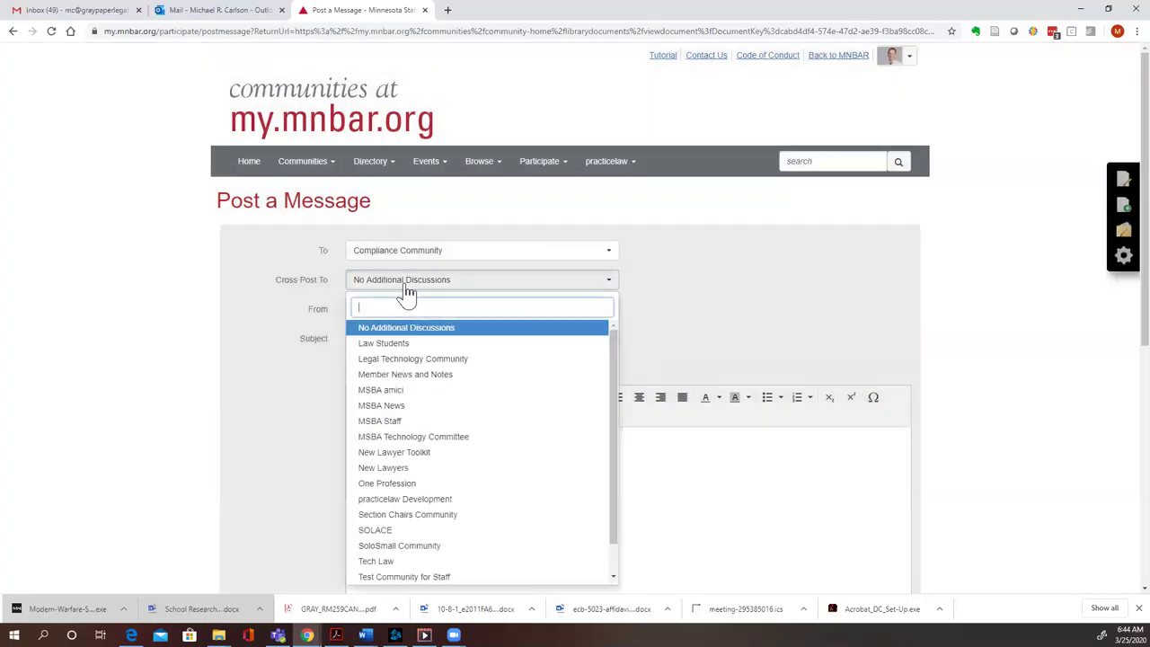
{"action": "left_click", "coordinate": [378, 347]}
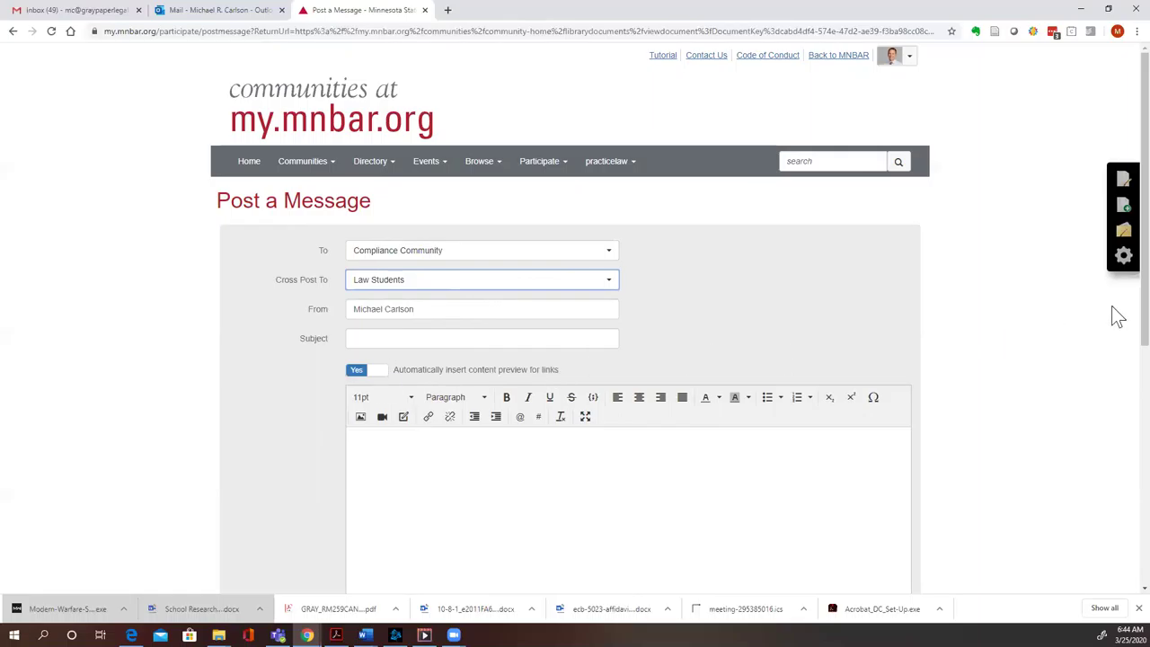
Enter "a" as the message subject and place the cursor in the message body
{"action": "scroll", "coordinate": [1118, 319], "scroll_direction": "down", "scroll_amount": 2}
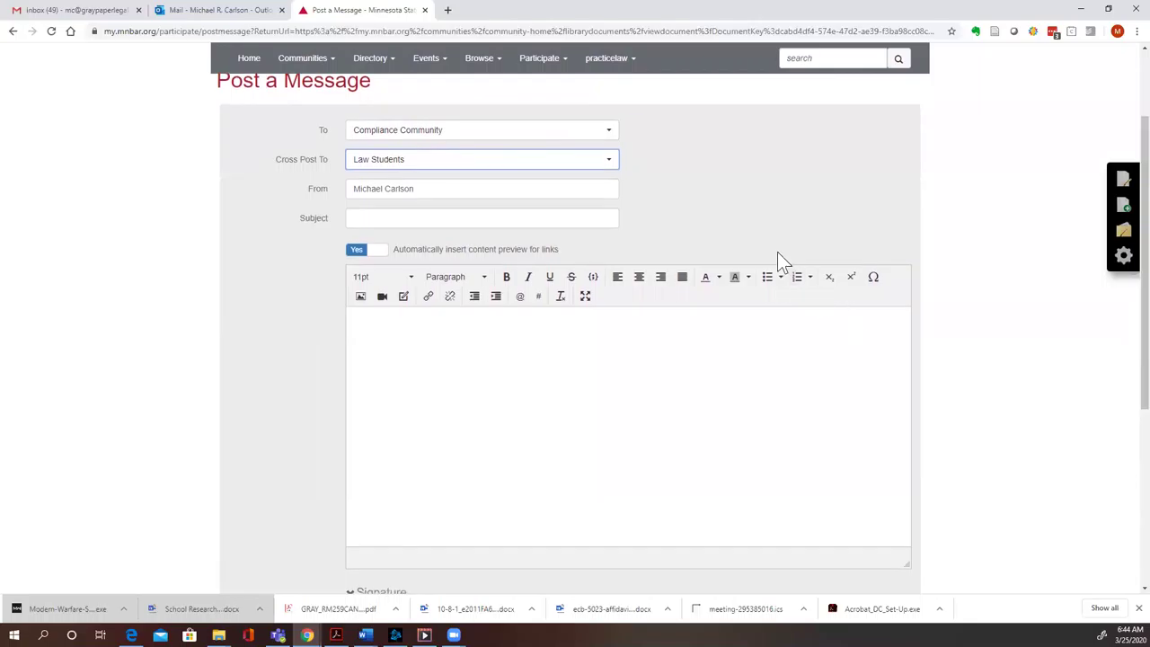
{"action": "left_click", "coordinate": [470, 219]}
{"action": "type", "text": "a"}
{"action": "left_click", "coordinate": [465, 399]}
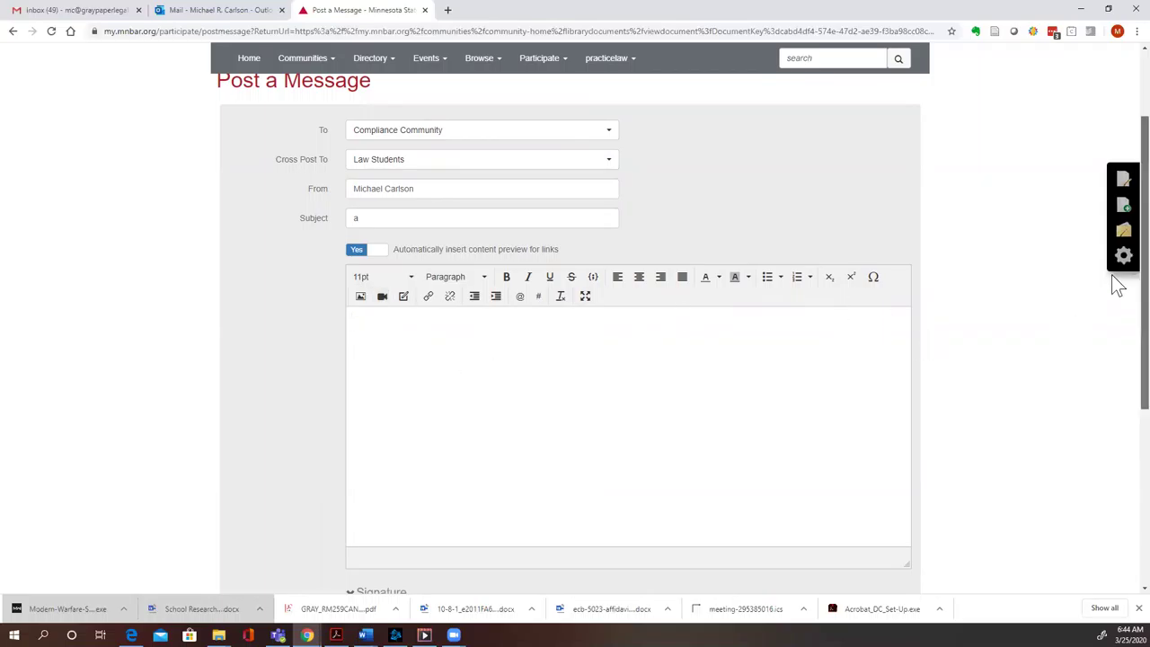
Try to schedule the message with an empty body, and dismiss the alert
{"action": "scroll", "coordinate": [1115, 296], "scroll_direction": "down", "scroll_amount": 3}
{"action": "scroll", "coordinate": [1114, 452], "scroll_direction": "down", "scroll_amount": 2}
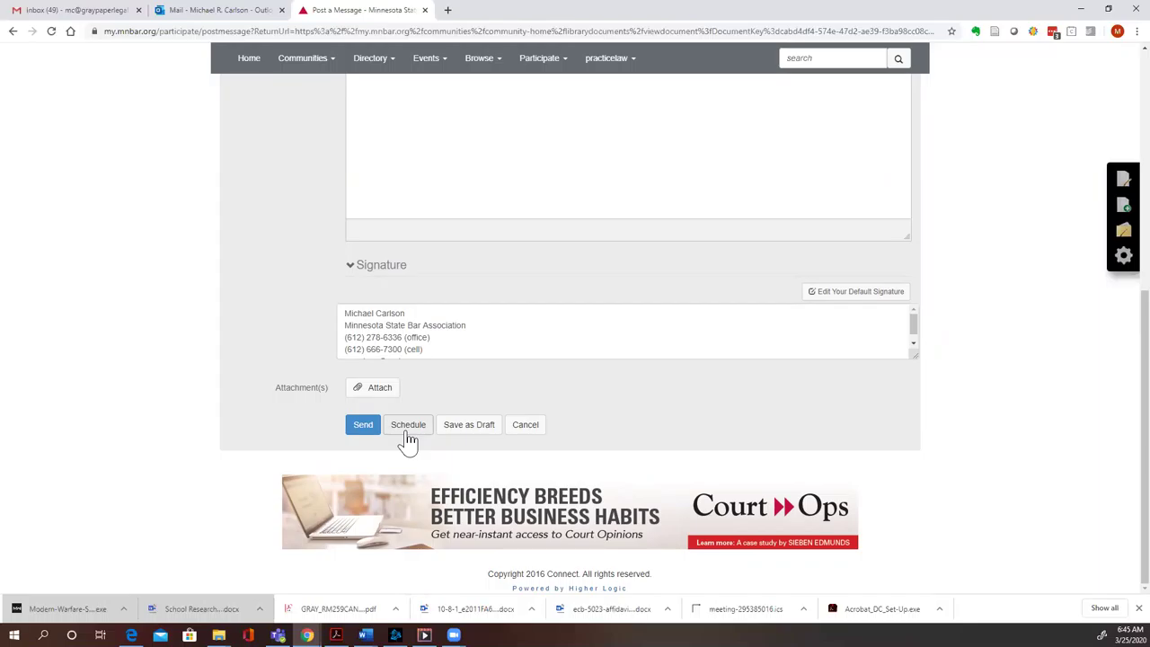
{"action": "left_click", "coordinate": [408, 438]}
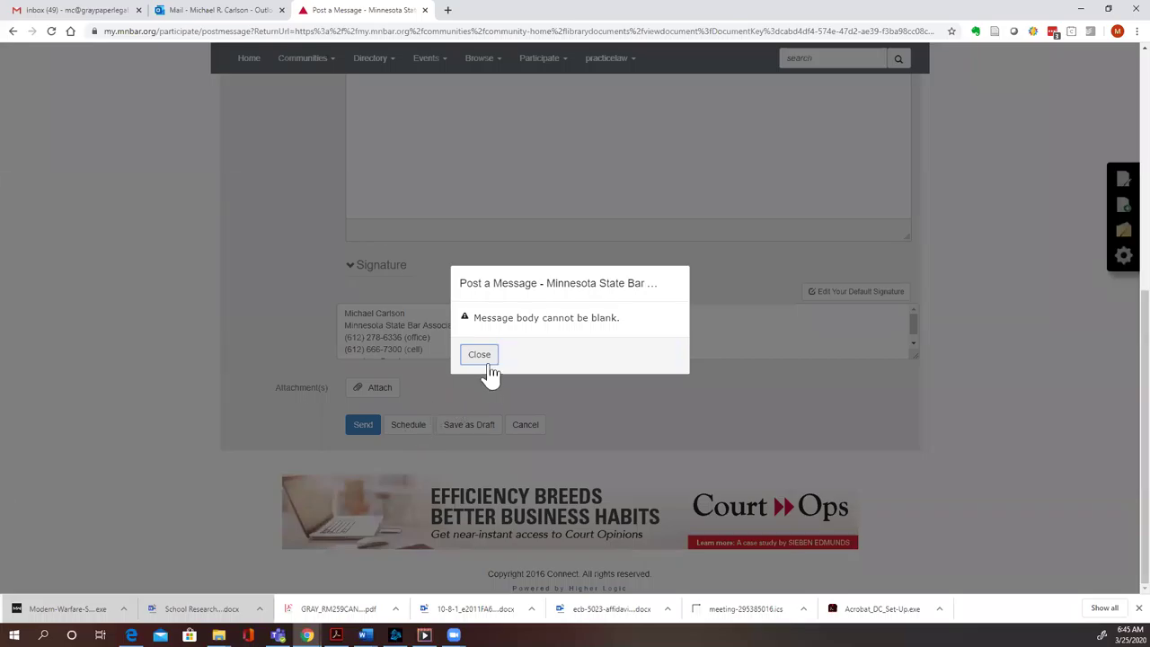
{"action": "left_click", "coordinate": [485, 360]}
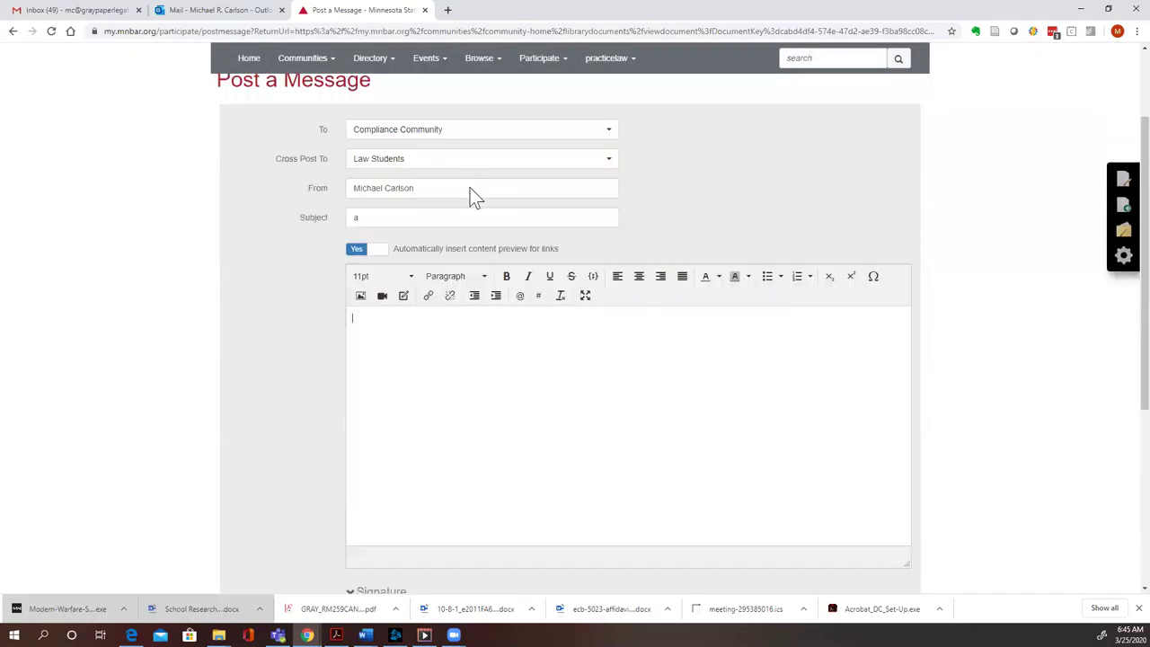
Enter "s" as the message body, and view the publication date and time scheduling option without scheduling the post
{"action": "type", "text": "s"}
{"action": "scroll", "coordinate": [1115, 305], "scroll_direction": "down", "scroll_amount": 3}
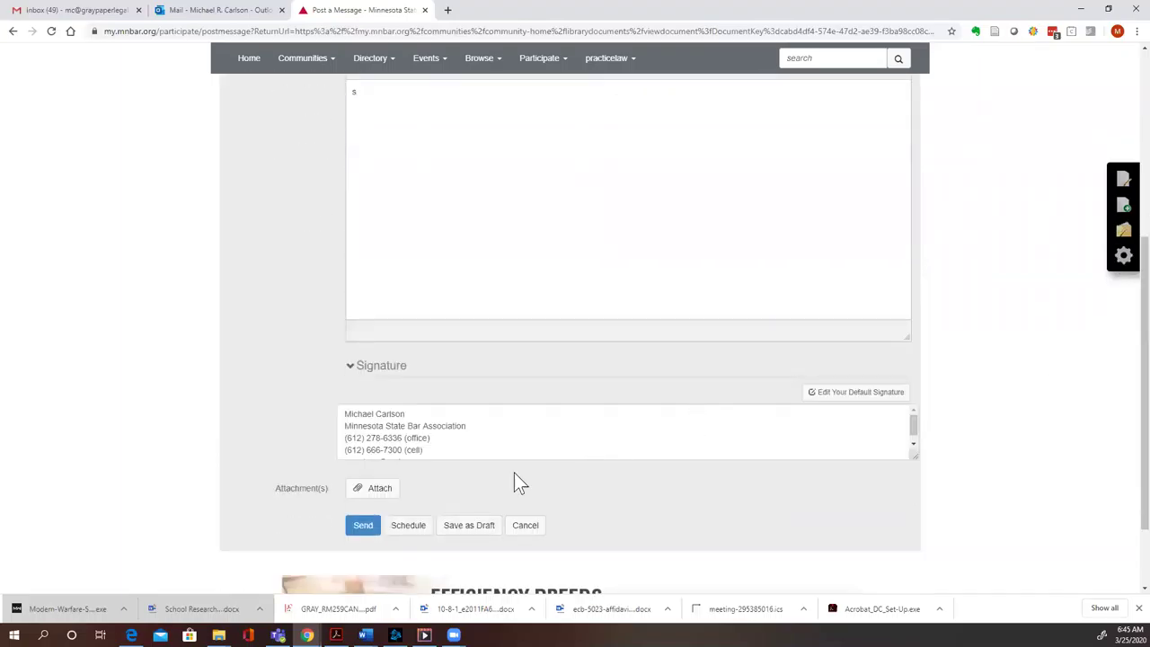
{"action": "left_click", "coordinate": [393, 532]}
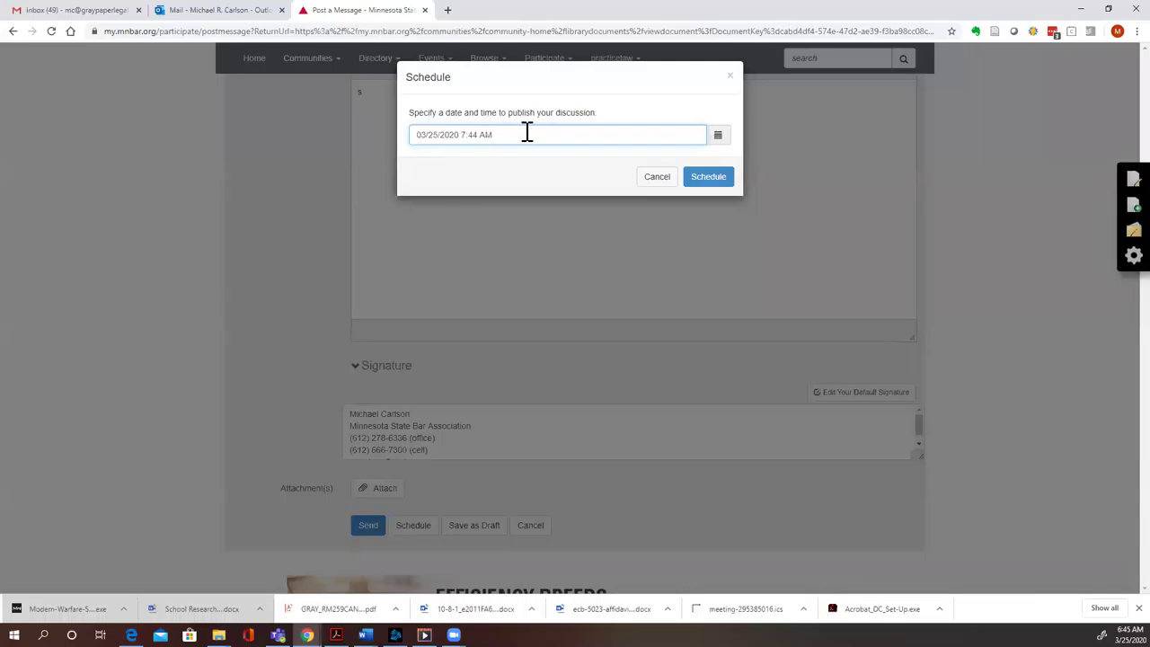
{"action": "left_click", "coordinate": [651, 180]}
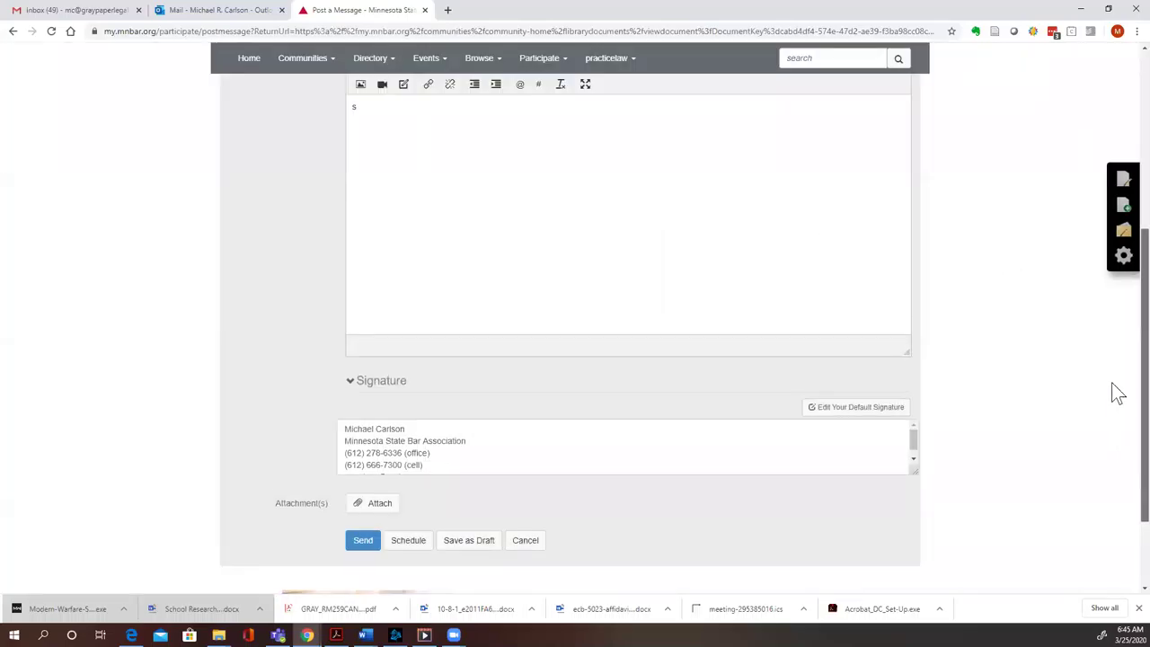
{"action": "scroll", "coordinate": [1112, 392], "scroll_direction": "up", "scroll_amount": 3}
{"action": "scroll", "coordinate": [1117, 277], "scroll_direction": "up", "scroll_amount": 1}
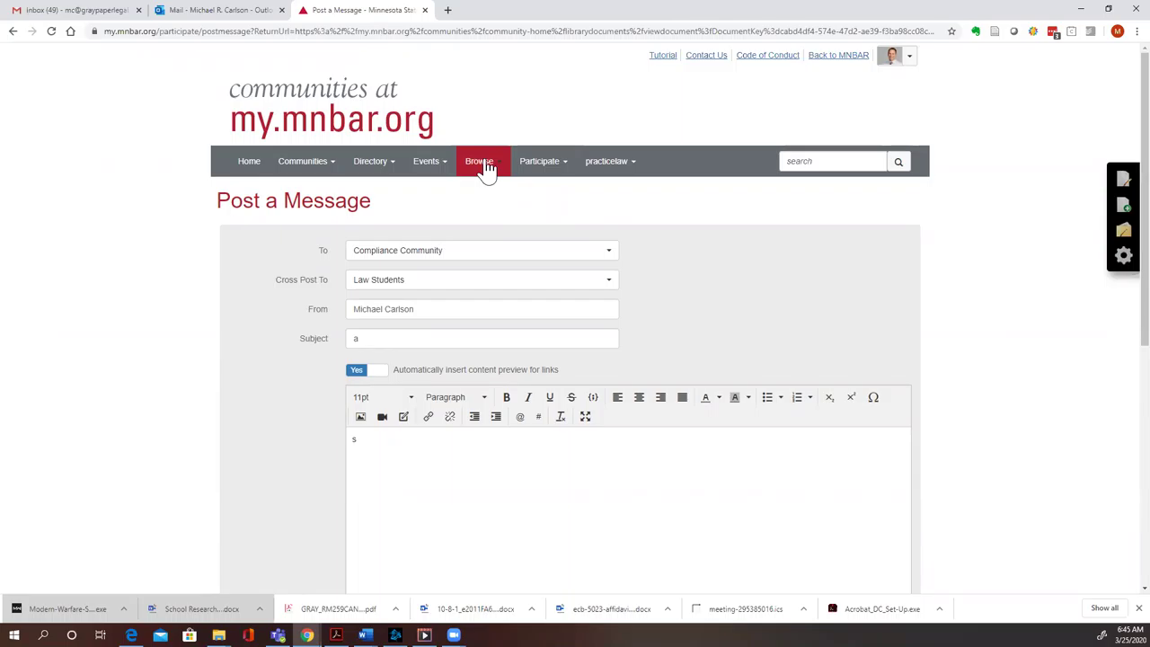
Leave the unfinished message for the list of discussion posts, deleting the draft
{"action": "left_click", "coordinate": [542, 165]}
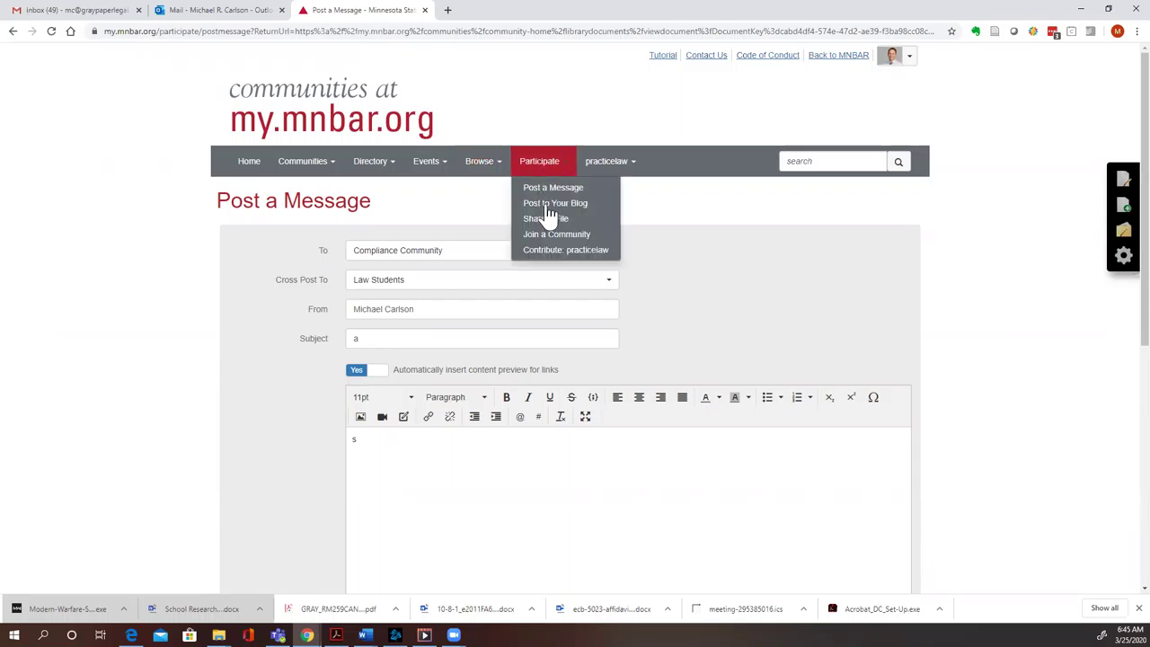
{"action": "left_click", "coordinate": [494, 170]}
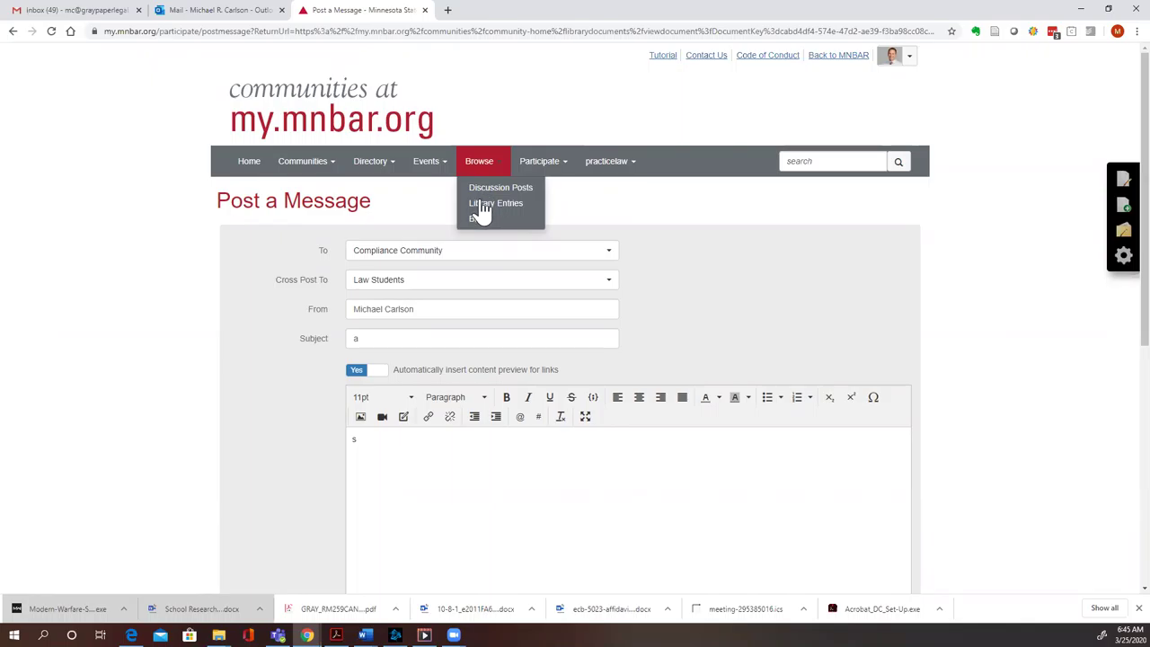
{"action": "left_click", "coordinate": [484, 192]}
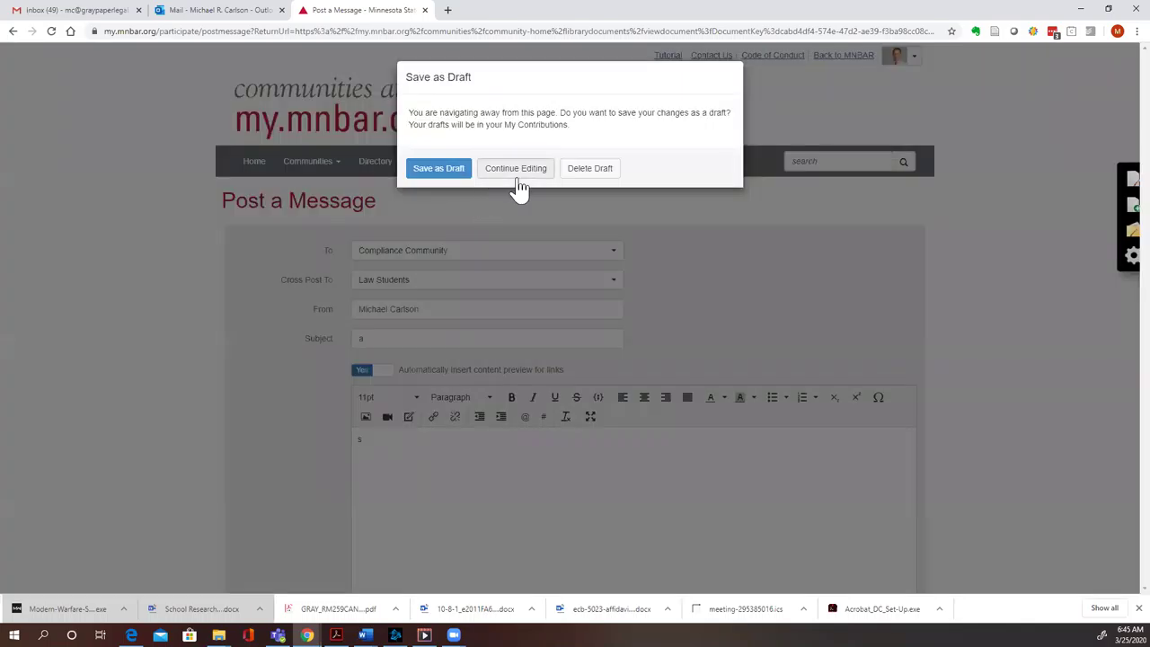
{"action": "left_click", "coordinate": [580, 174]}
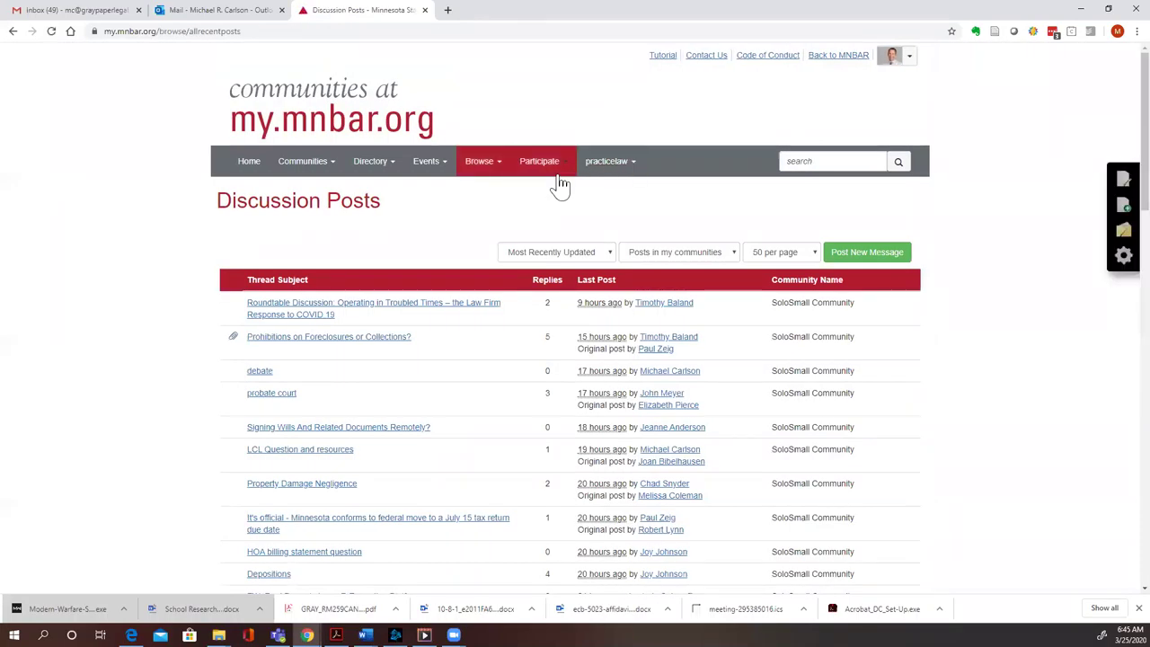
Open the blog entry "How will the coronavirus pandemic affect Your Court Case?" and review its text, downloadable files, permalink and comments section
{"action": "left_click", "coordinate": [502, 173]}
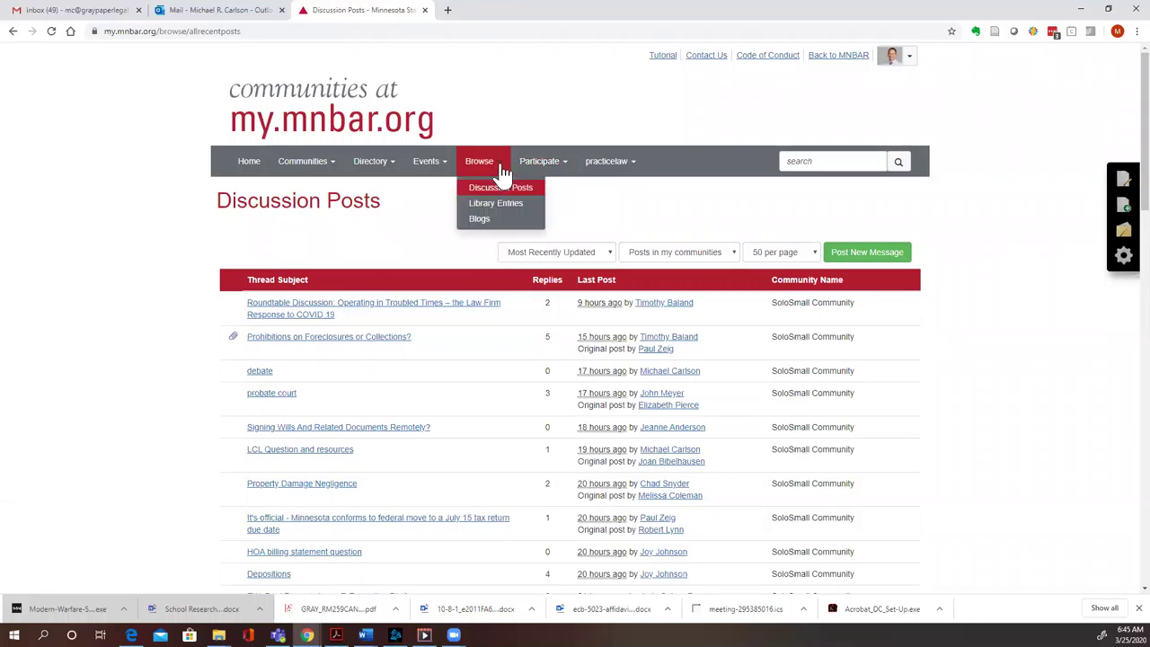
{"action": "left_click", "coordinate": [479, 220]}
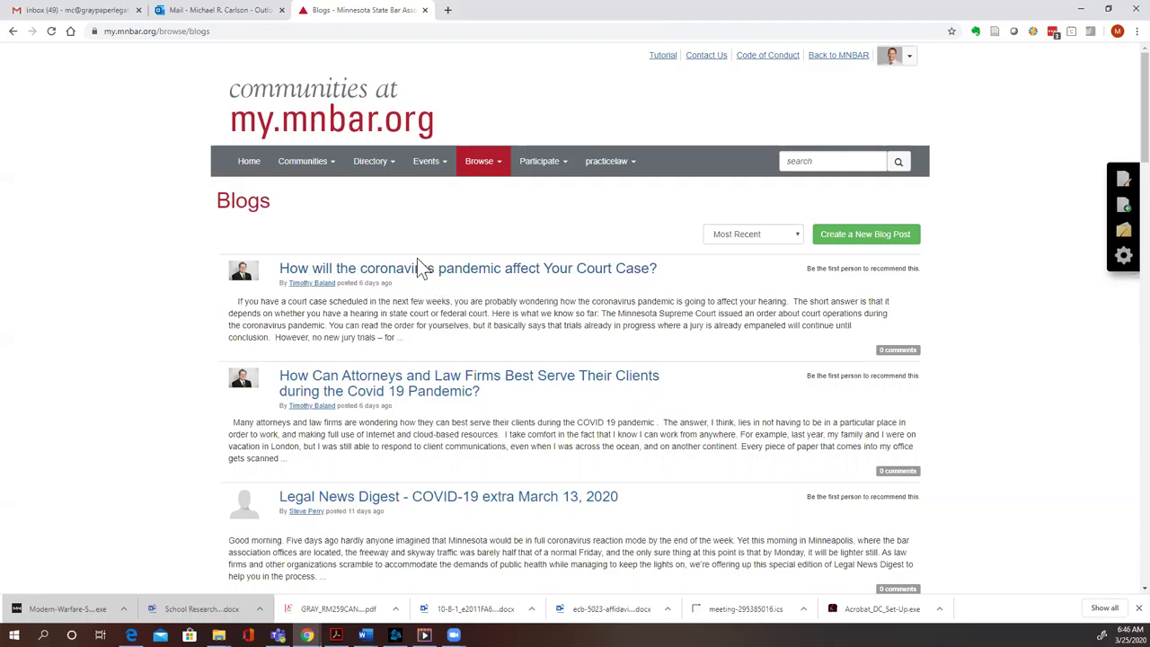
{"action": "left_click", "coordinate": [364, 275]}
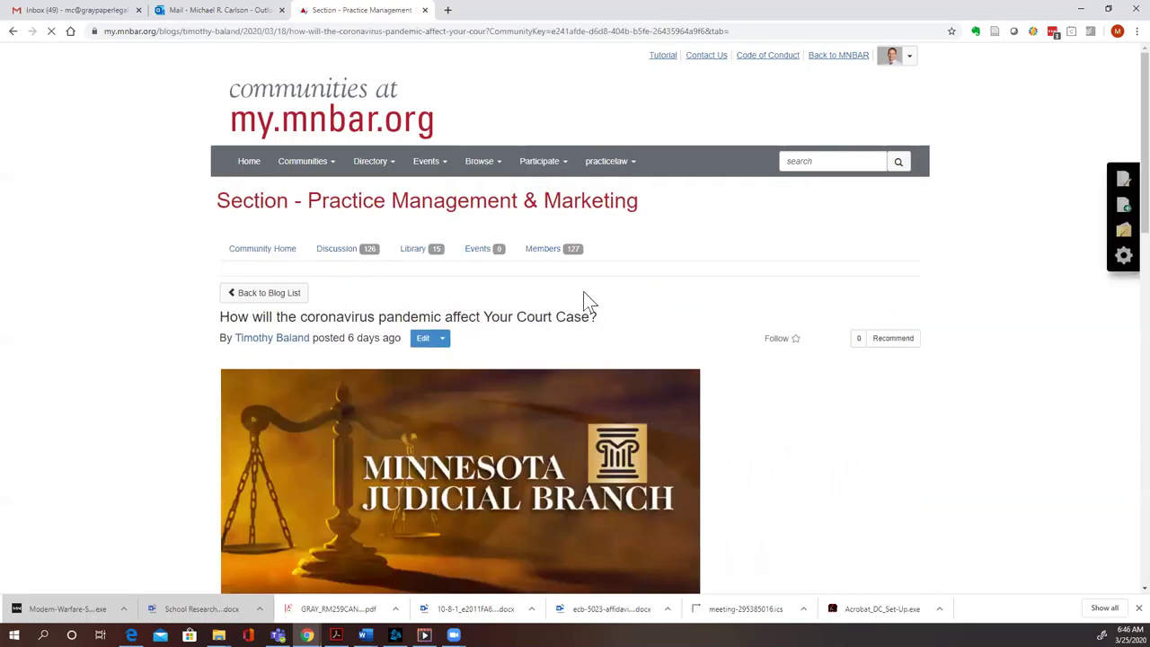
{"action": "scroll", "coordinate": [1118, 180], "scroll_direction": "down", "scroll_amount": 3}
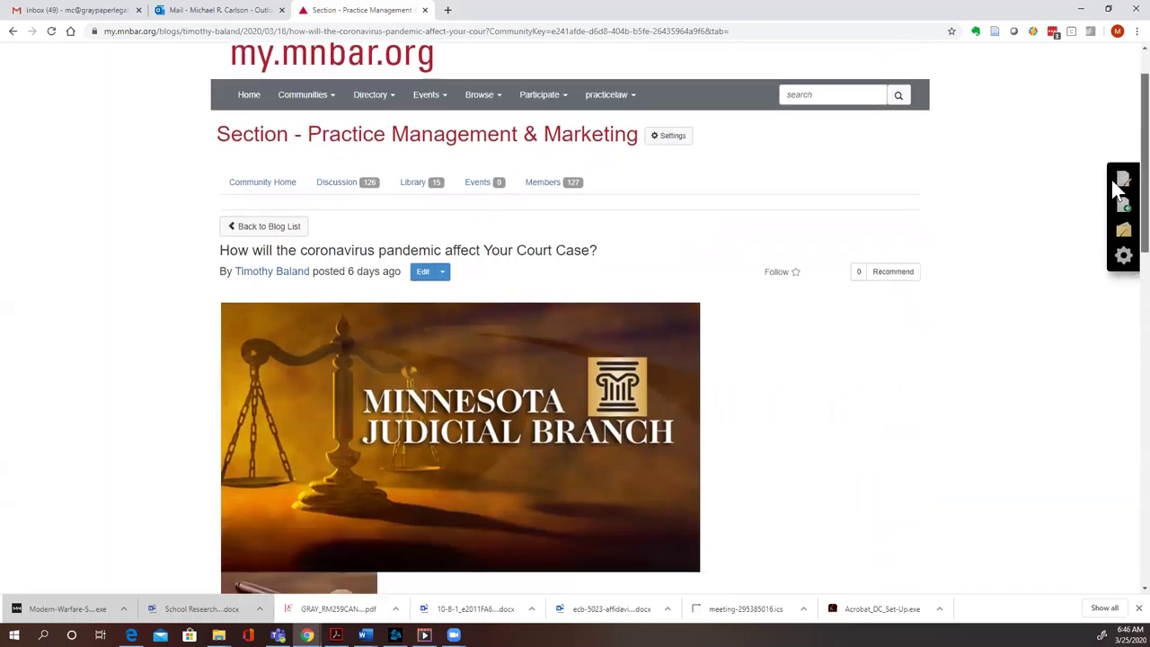
{"action": "scroll", "coordinate": [1117, 247], "scroll_direction": "down", "scroll_amount": 4}
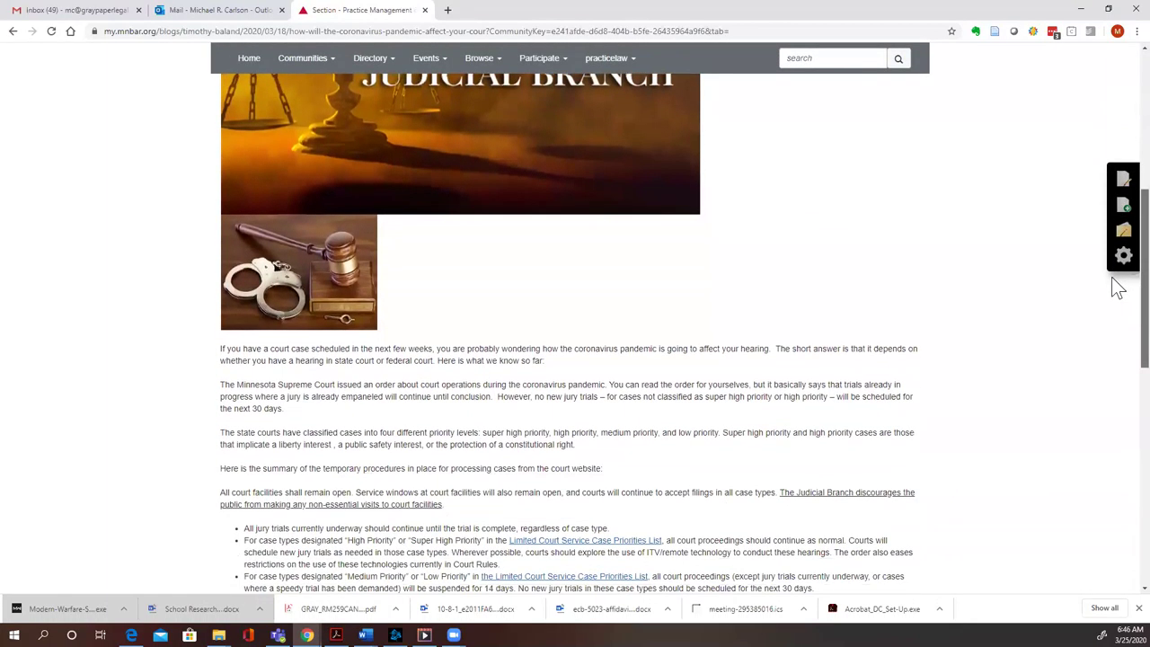
{"action": "scroll", "coordinate": [1106, 355], "scroll_direction": "down", "scroll_amount": 2}
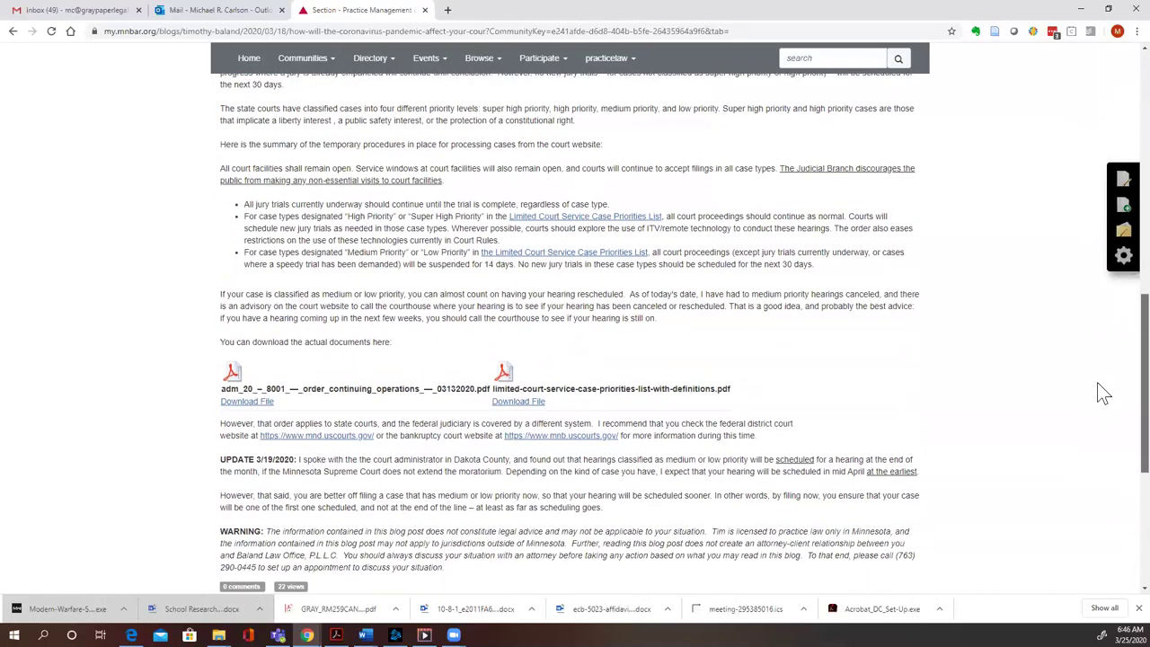
{"action": "scroll", "coordinate": [1094, 403], "scroll_direction": "down", "scroll_amount": 2}
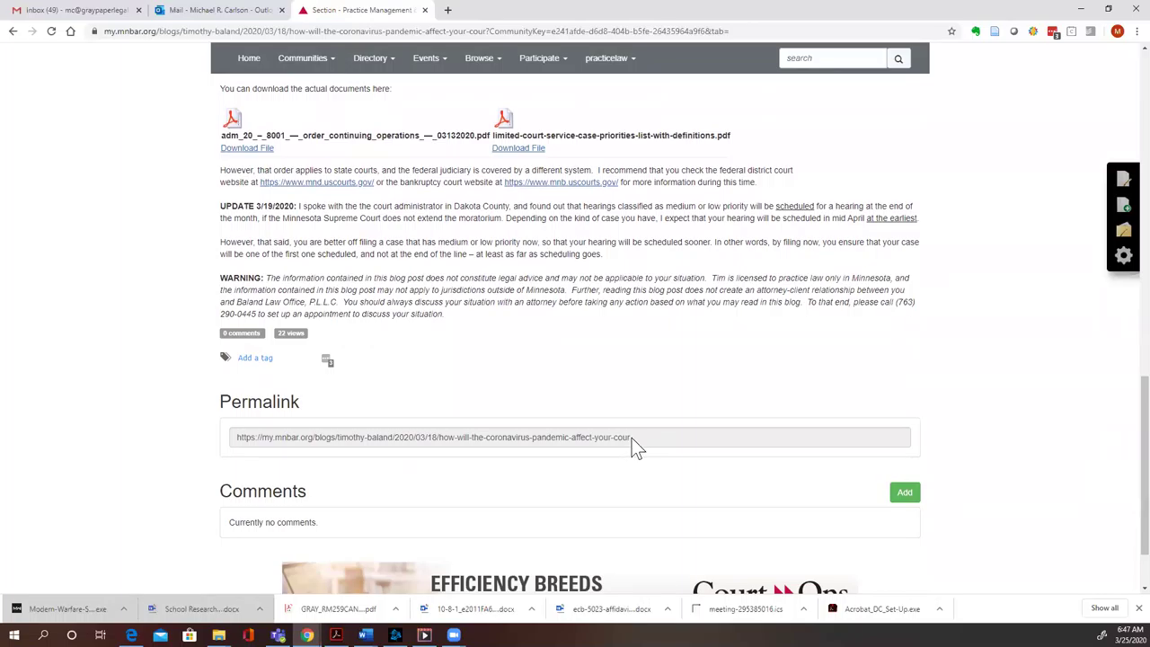
{"action": "scroll", "coordinate": [1114, 445], "scroll_direction": "up", "scroll_amount": 1}
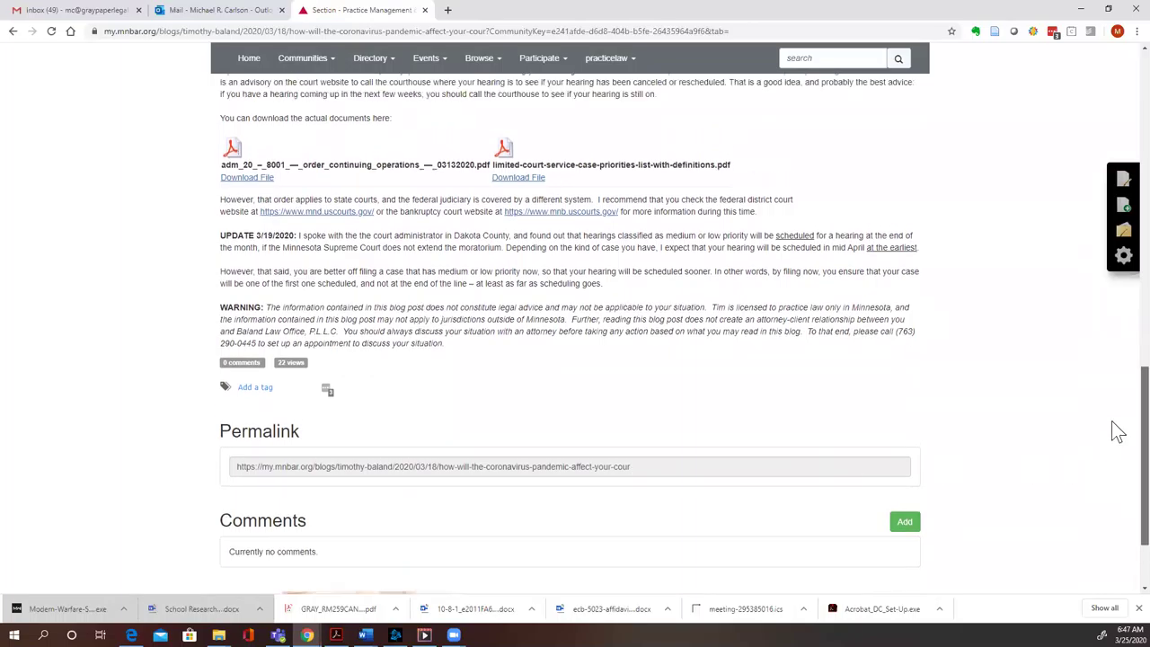
{"action": "scroll", "coordinate": [1118, 363], "scroll_direction": "up", "scroll_amount": 15}
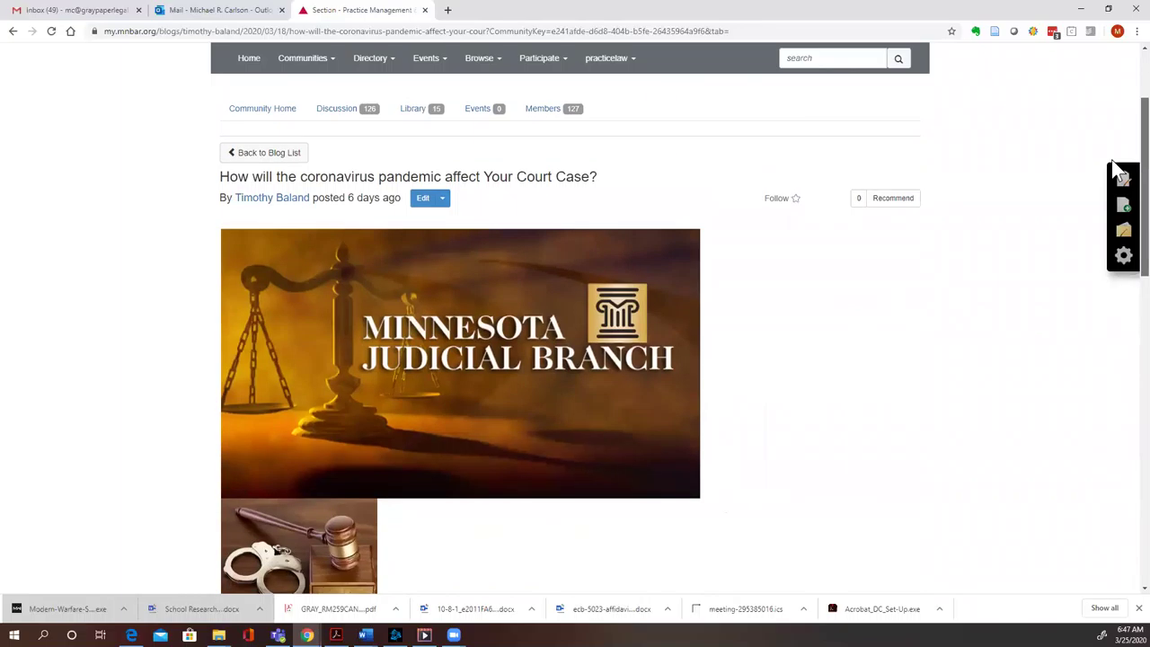
{"action": "scroll", "coordinate": [1118, 126], "scroll_direction": "up", "scroll_amount": 1}
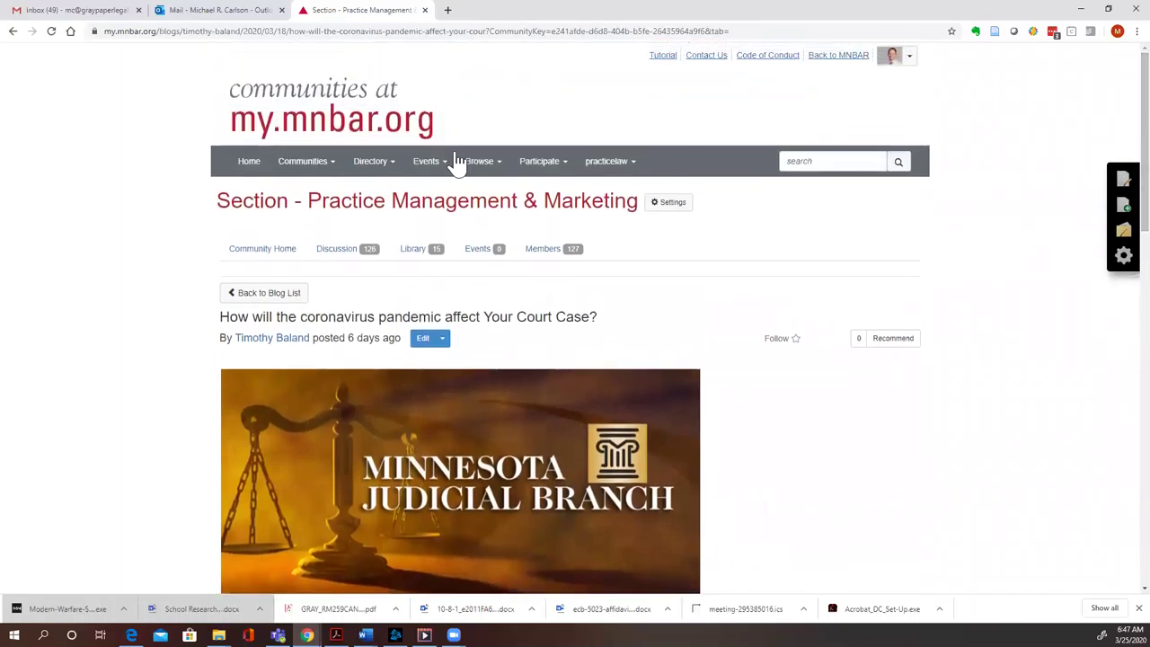
Start a new post to your blog titled "a" and place the cursor in its body
{"action": "left_click", "coordinate": [557, 172]}
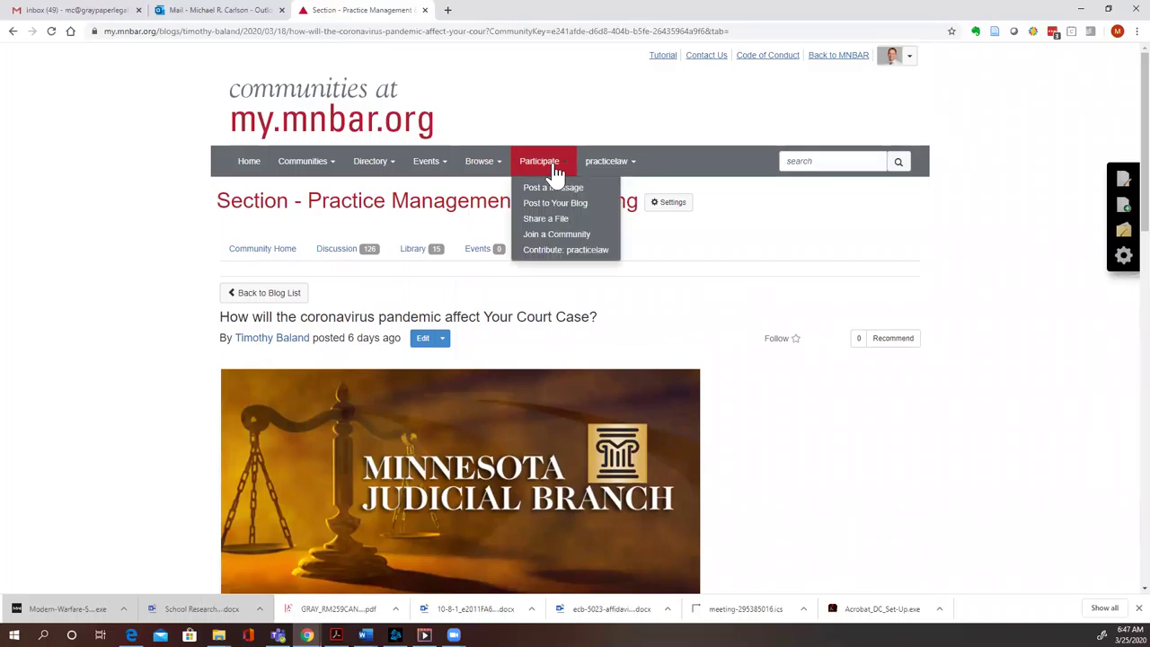
{"action": "left_click", "coordinate": [557, 204]}
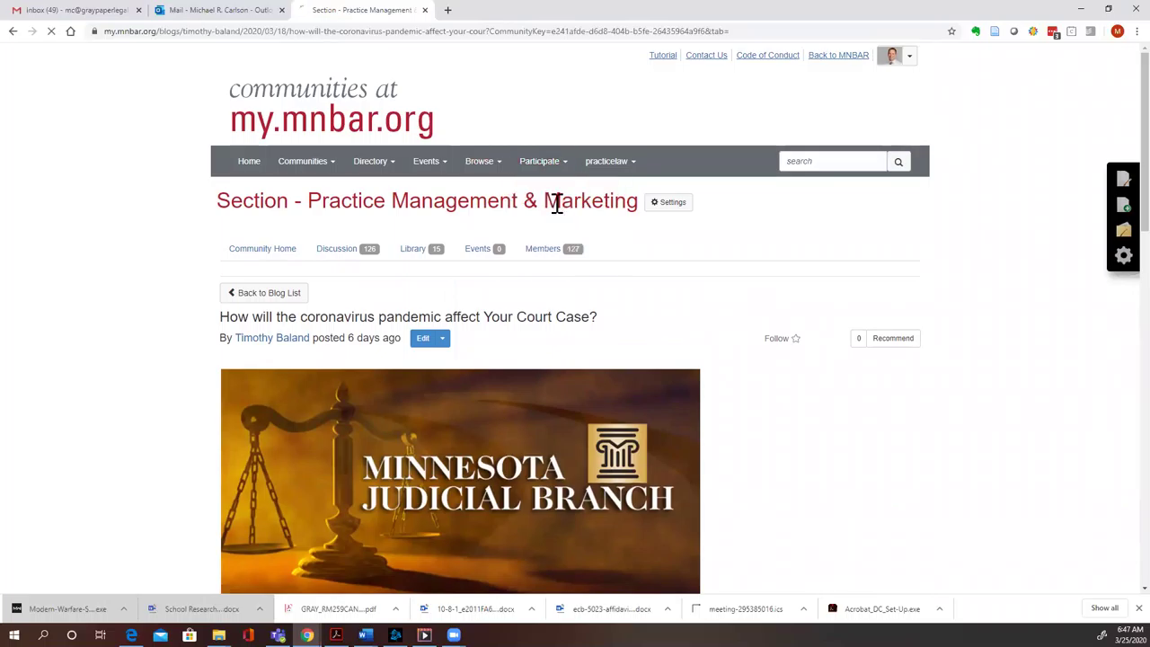
{"action": "left_click", "coordinate": [496, 248]}
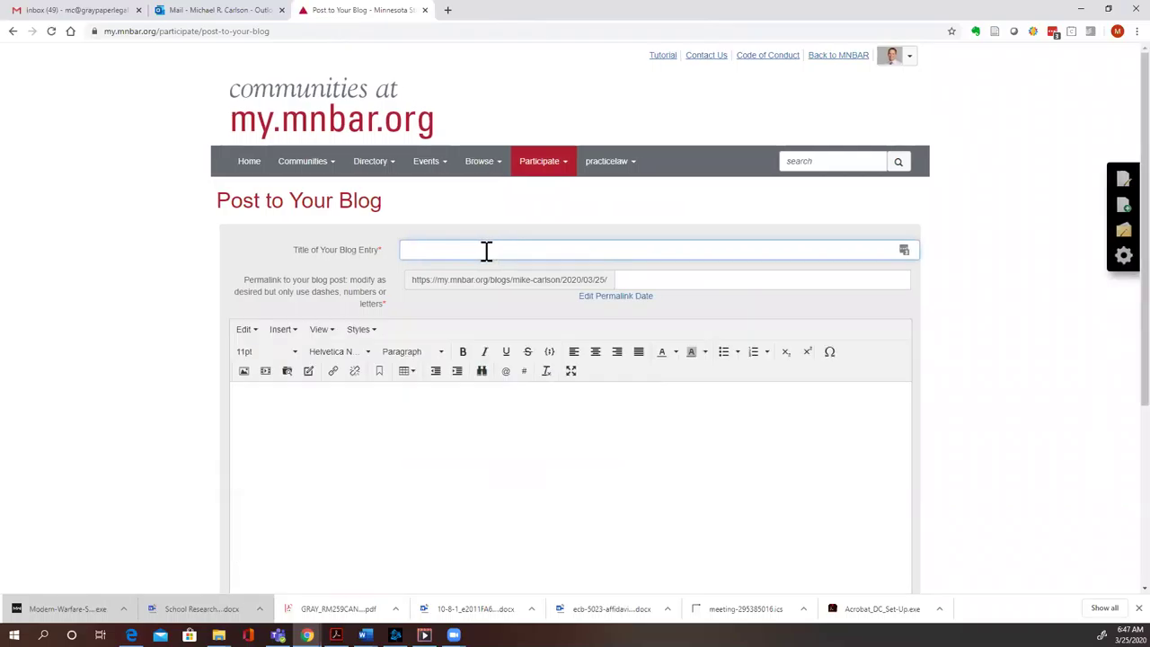
{"action": "type", "text": "a"}
{"action": "left_click", "coordinate": [400, 445]}
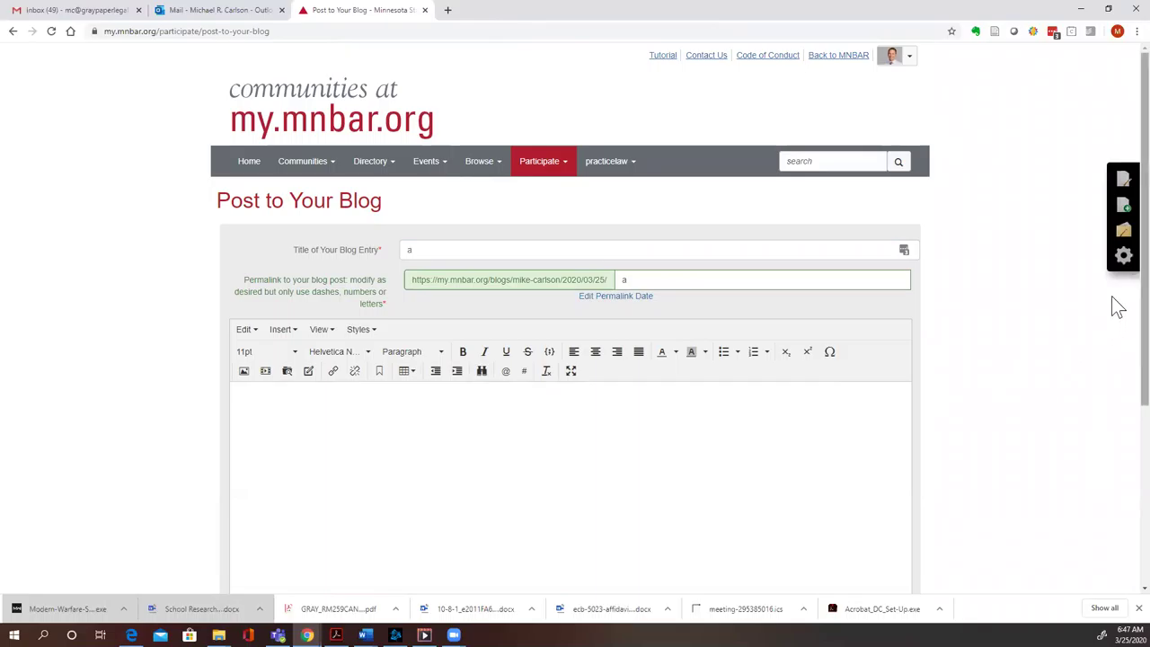
Review the publishing options below the blog entry's body and choose Public for who can read it
{"action": "scroll", "coordinate": [1114, 324], "scroll_direction": "down", "scroll_amount": 2}
{"action": "scroll", "coordinate": [1115, 337], "scroll_direction": "down", "scroll_amount": 3}
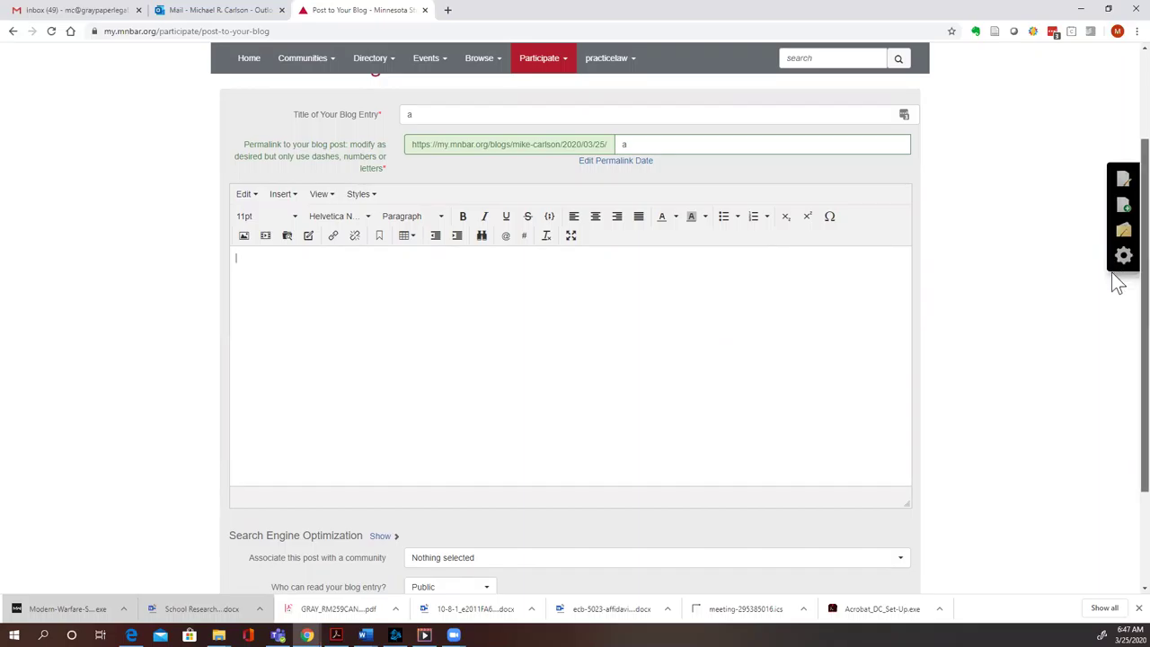
{"action": "scroll", "coordinate": [1115, 306], "scroll_direction": "down", "scroll_amount": 3}
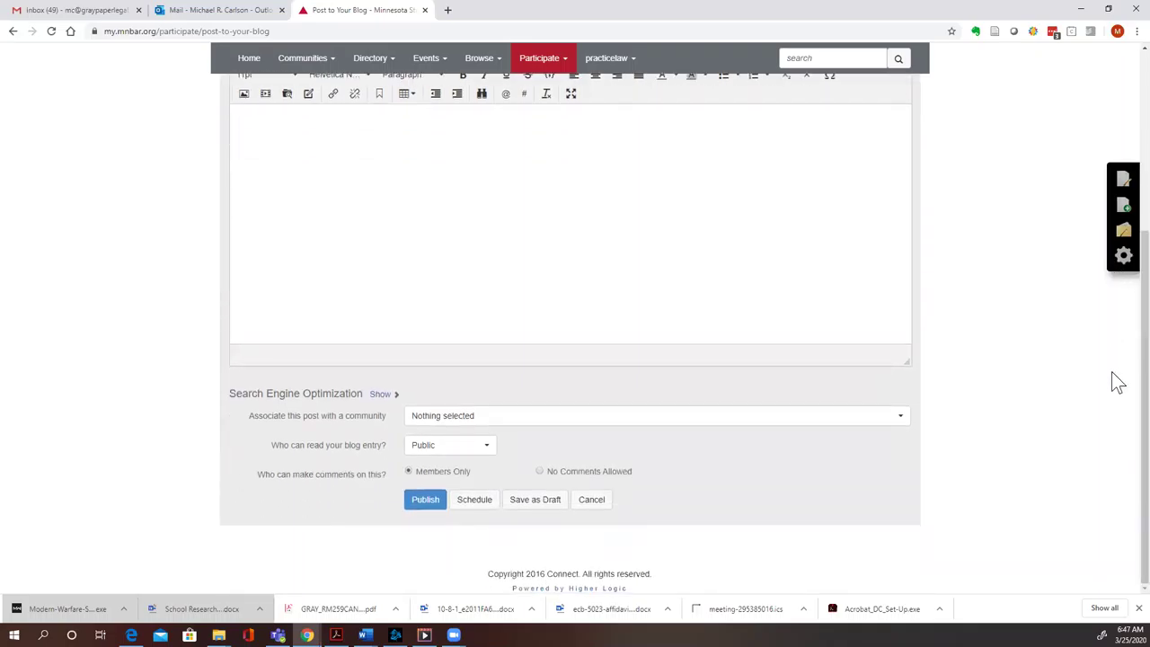
{"action": "left_click", "coordinate": [450, 448]}
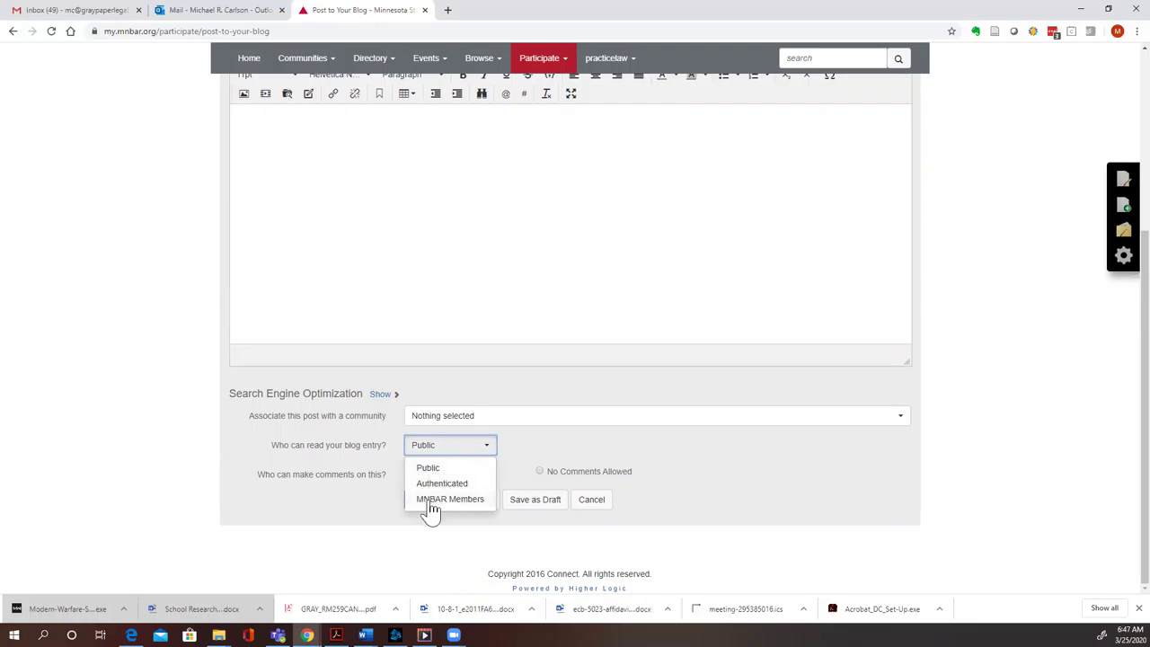
{"action": "left_click", "coordinate": [431, 473]}
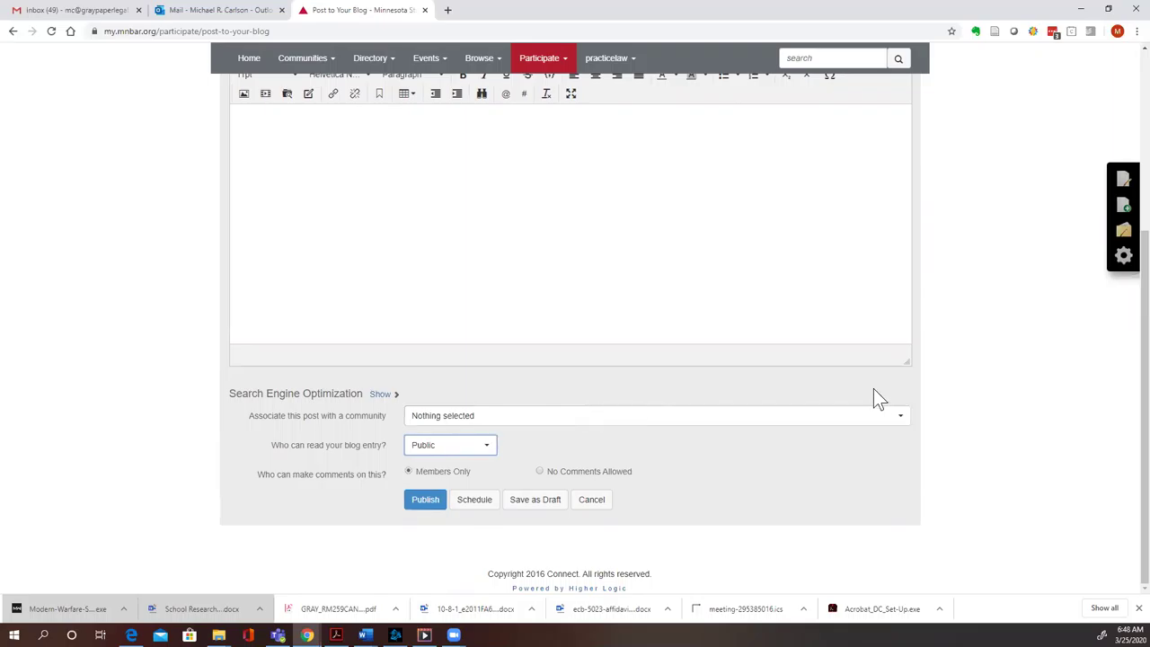
Leave the unpublished blog entry and go to the communities site's home page
{"action": "scroll", "coordinate": [1114, 486], "scroll_direction": "up", "scroll_amount": 1}
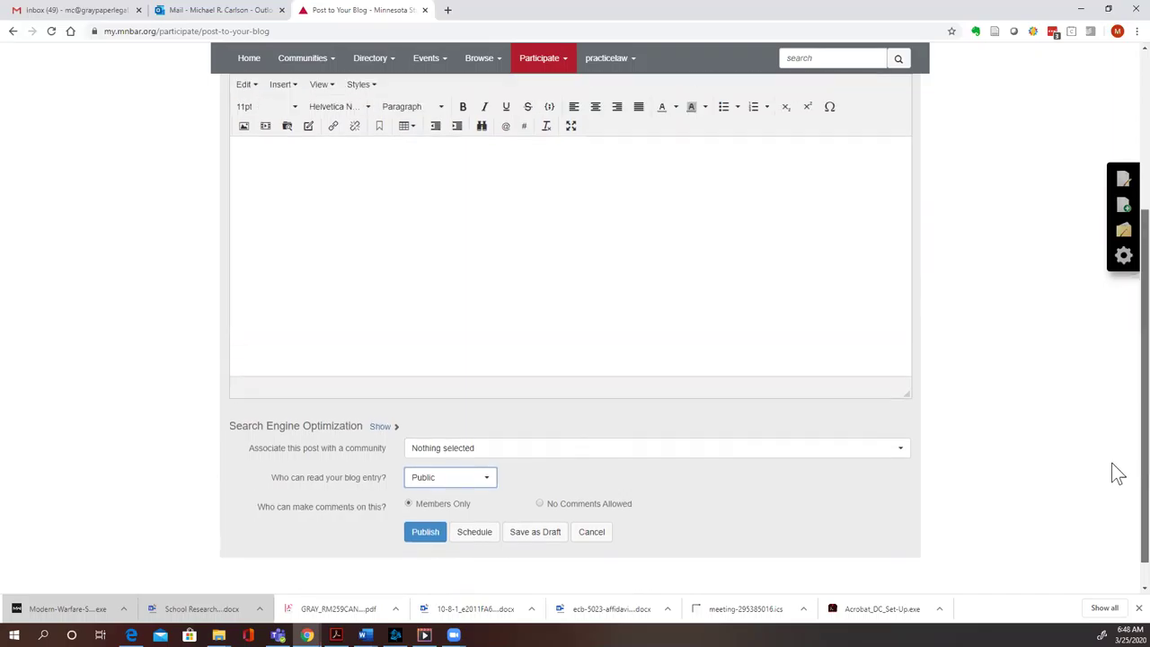
{"action": "scroll", "coordinate": [1117, 418], "scroll_direction": "up", "scroll_amount": 3}
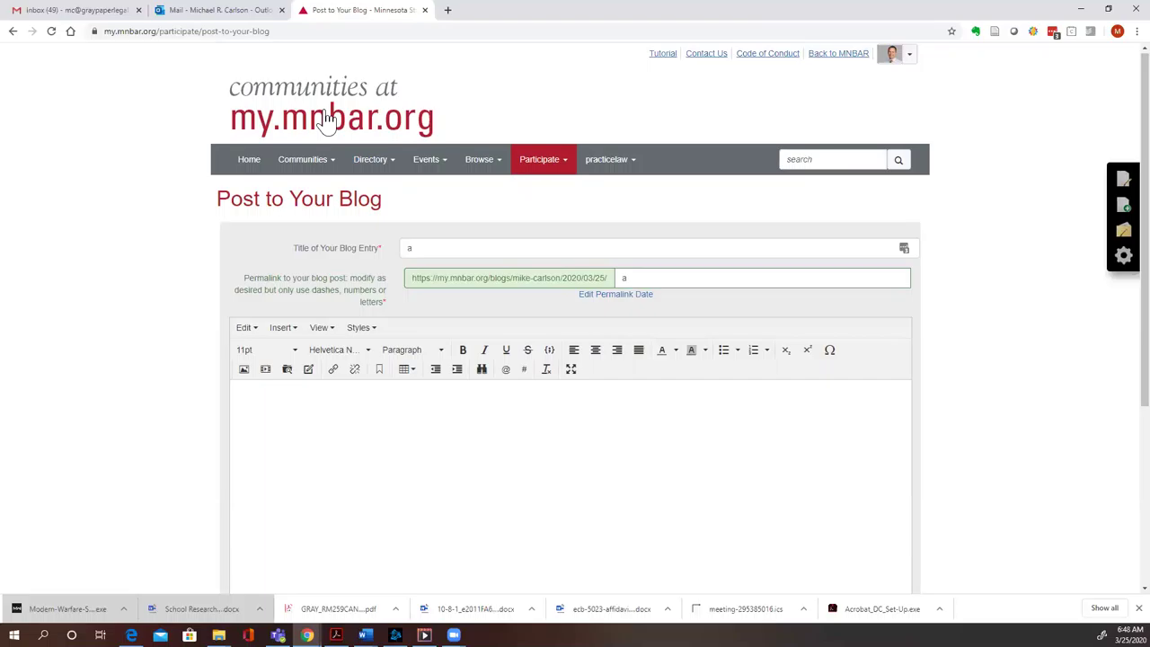
{"action": "left_click", "coordinate": [326, 120]}
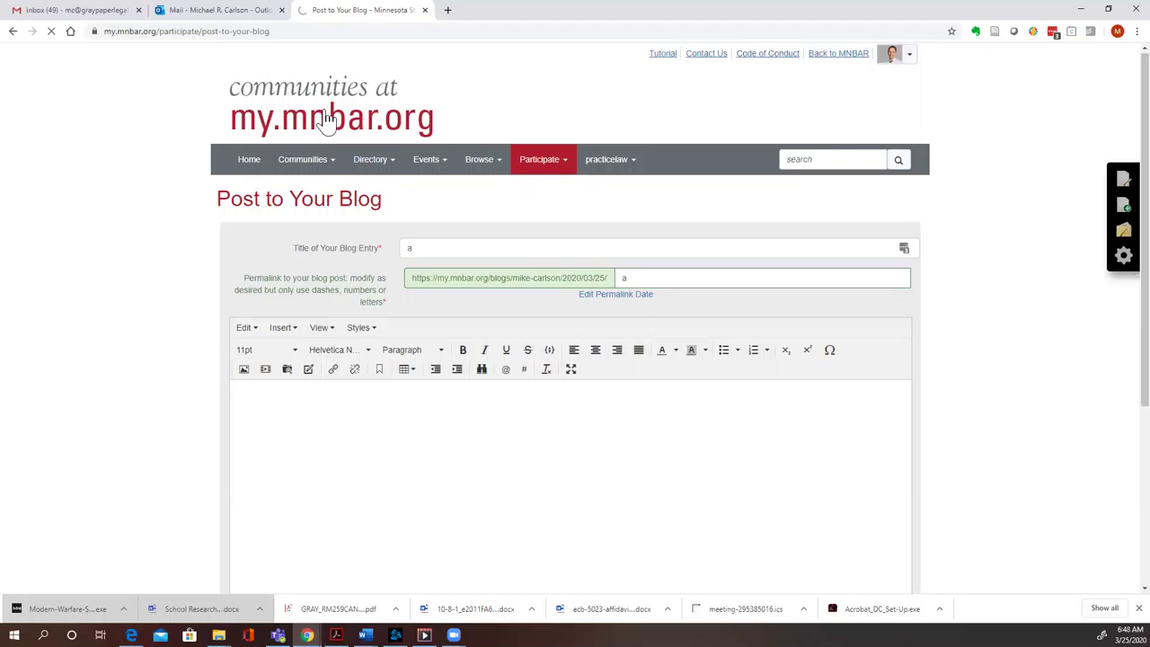